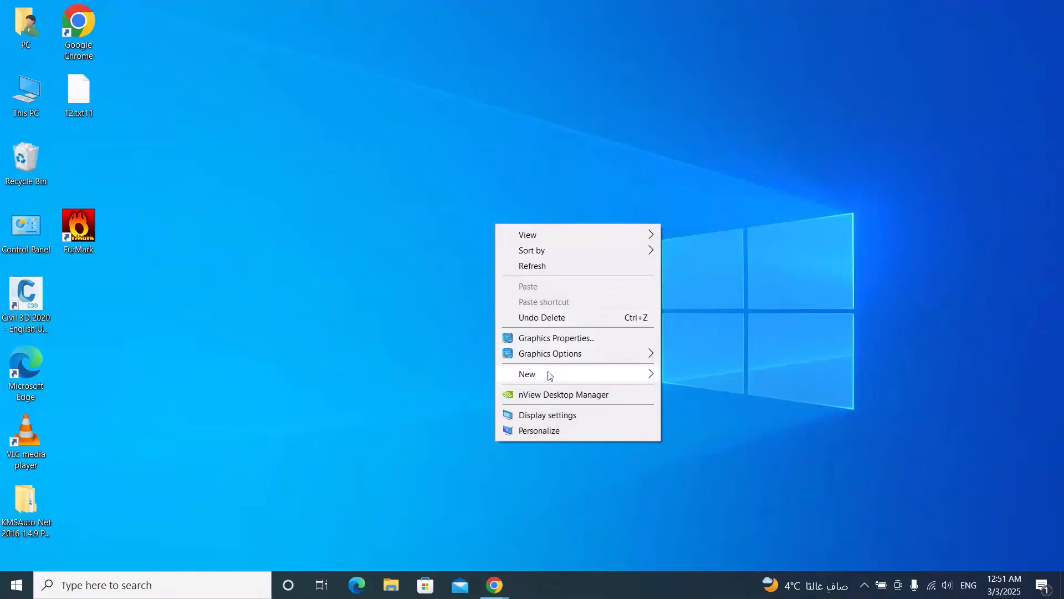
# - Create a new folder named Office on the Desktop
pyautogui.click(686, 382)
pyautogui.write('Office')
pyautogui.press('Return')
pyautogui.click(532, 423)
# - Open the browser and search Google for office deployment tool
pyautogui.click(496, 593)
pyautogui.click(410, 318)
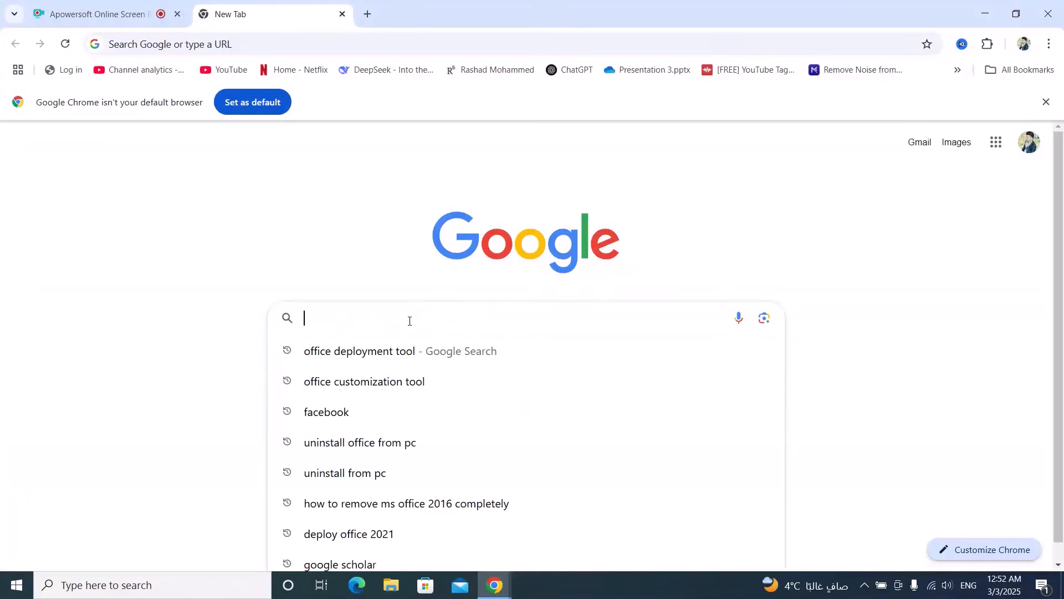
pyautogui.write('office de')
pyautogui.press('Return')
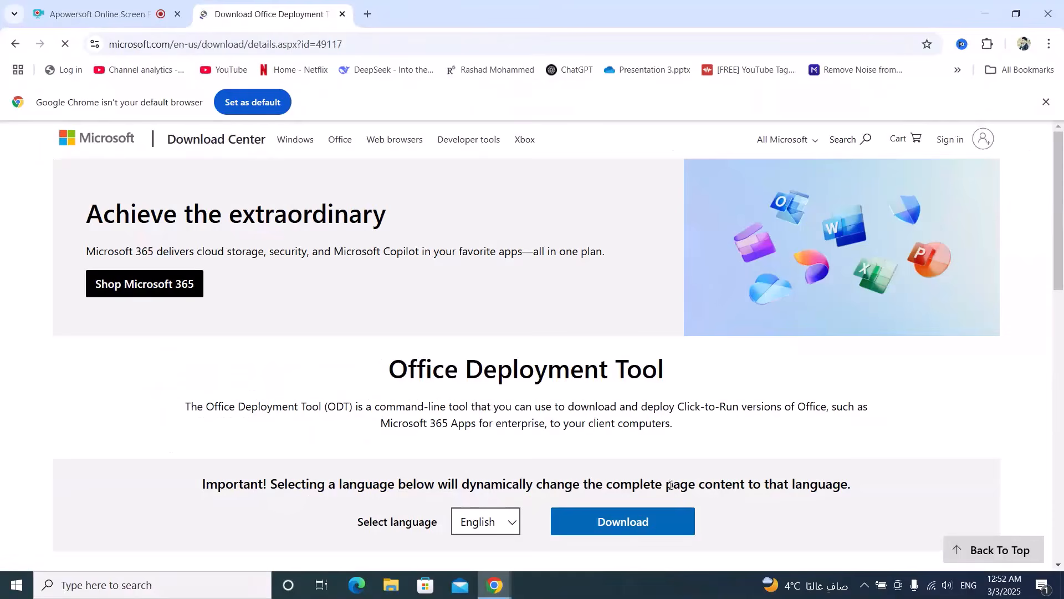
# - Download the Office Deployment Tool installer and save it to the Downloads folder
pyautogui.click(642, 525)
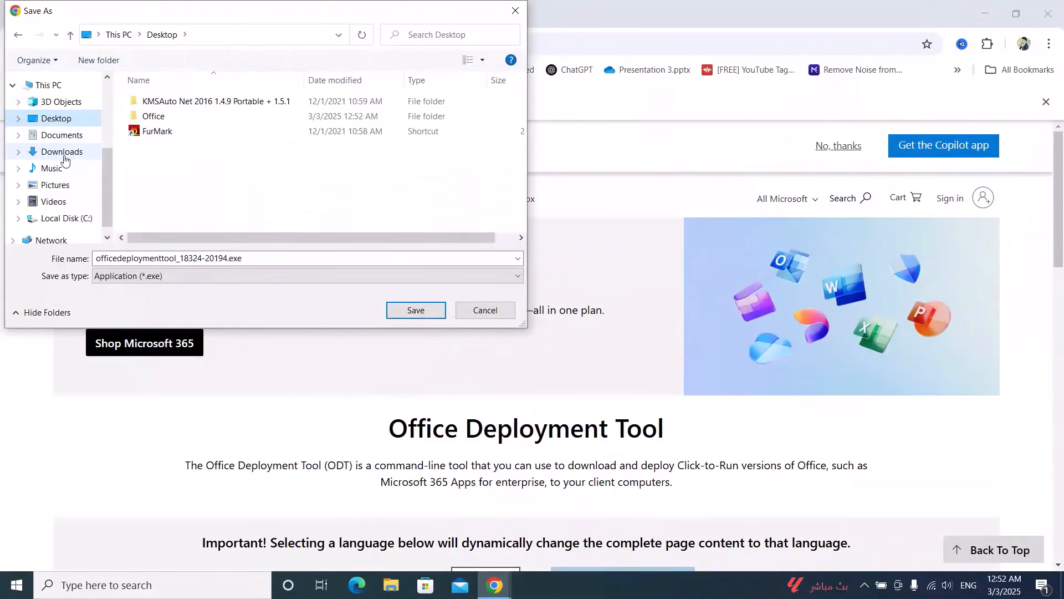
pyautogui.click(65, 158)
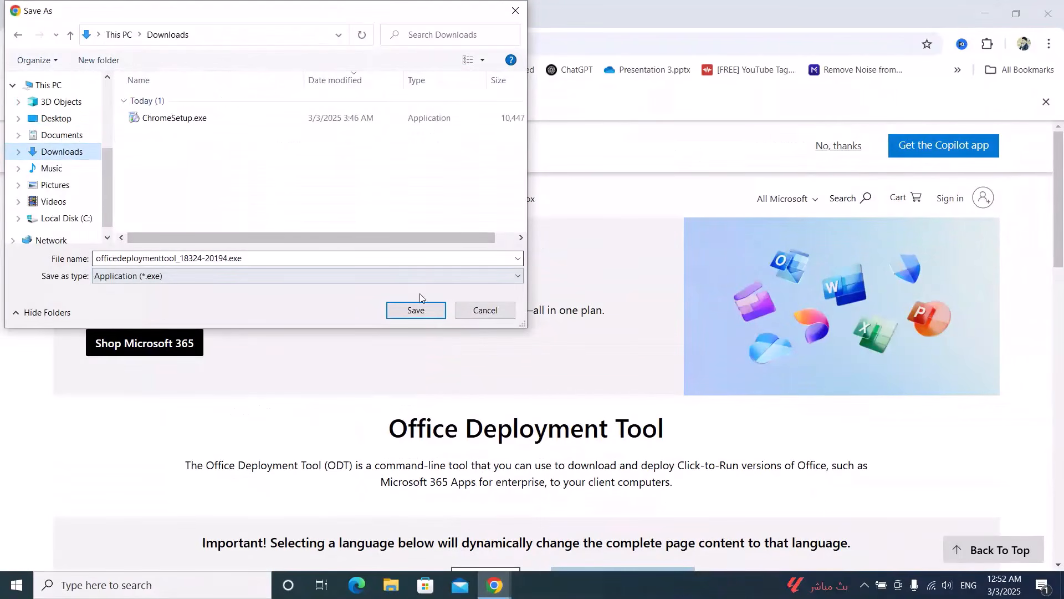
pyautogui.click(423, 314)
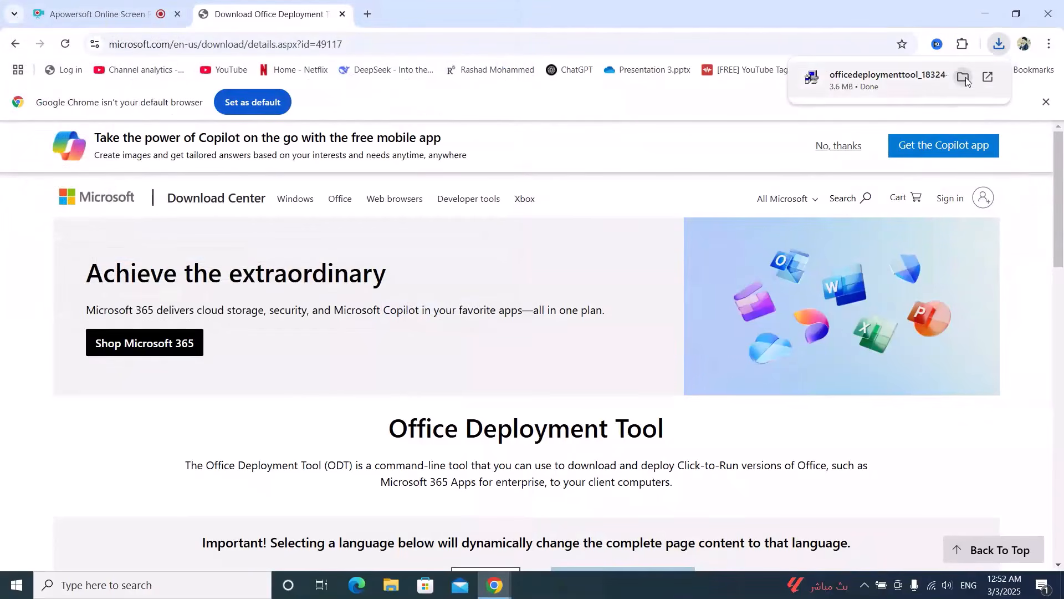
# - Run the downloaded officedeploymenttool executable as administrator and accept its license terms
pyautogui.click(964, 77)
pyautogui.rightClick(175, 137)
pyautogui.click(224, 178)
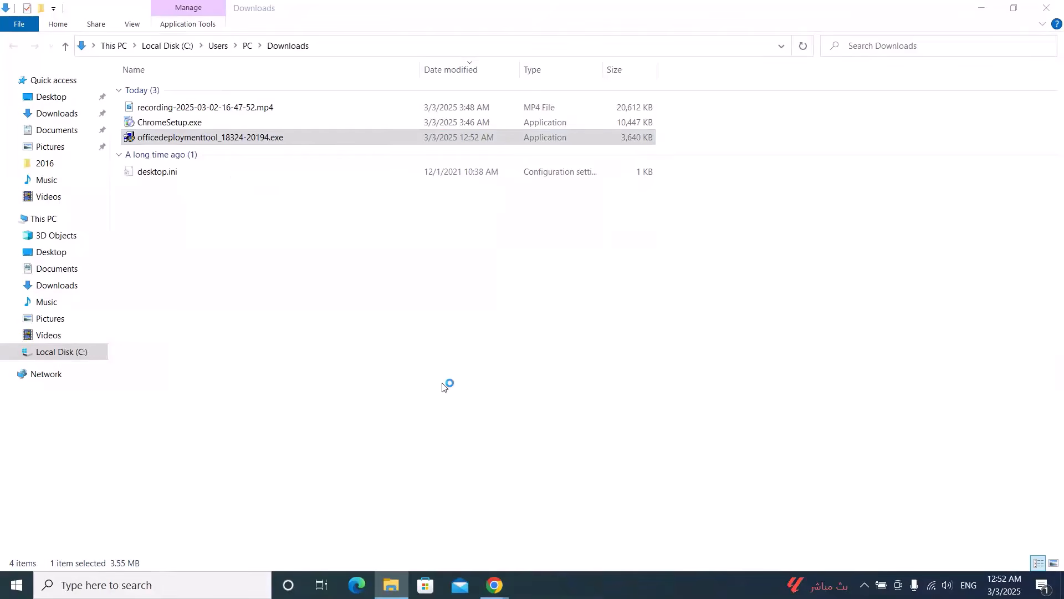
pyautogui.click(283, 428)
pyautogui.click(752, 435)
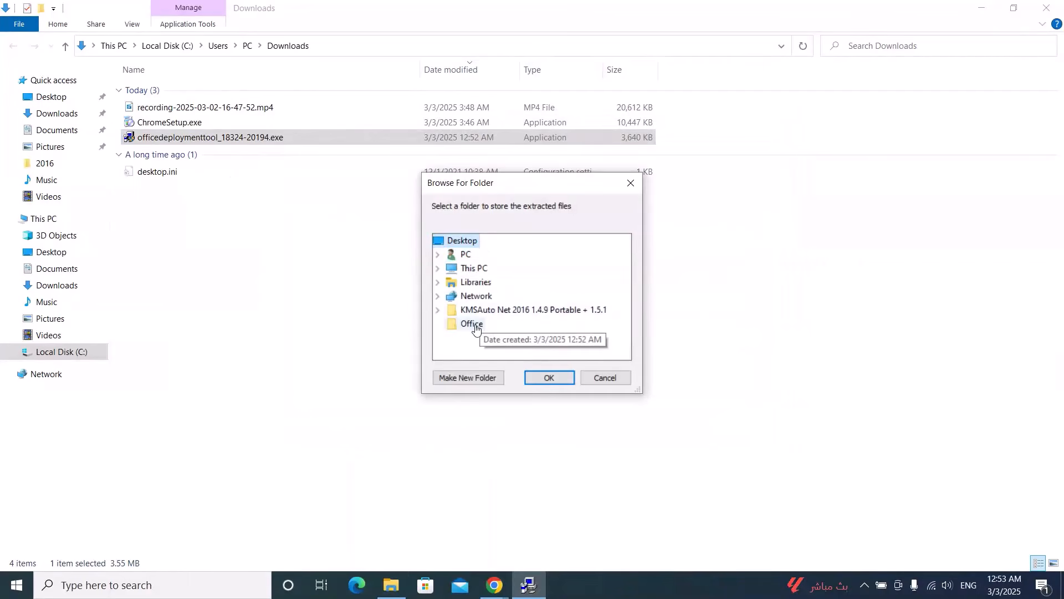
# - Extract the deployment tool's files into the Office folder on the Desktop
pyautogui.click(476, 326)
pyautogui.click(549, 381)
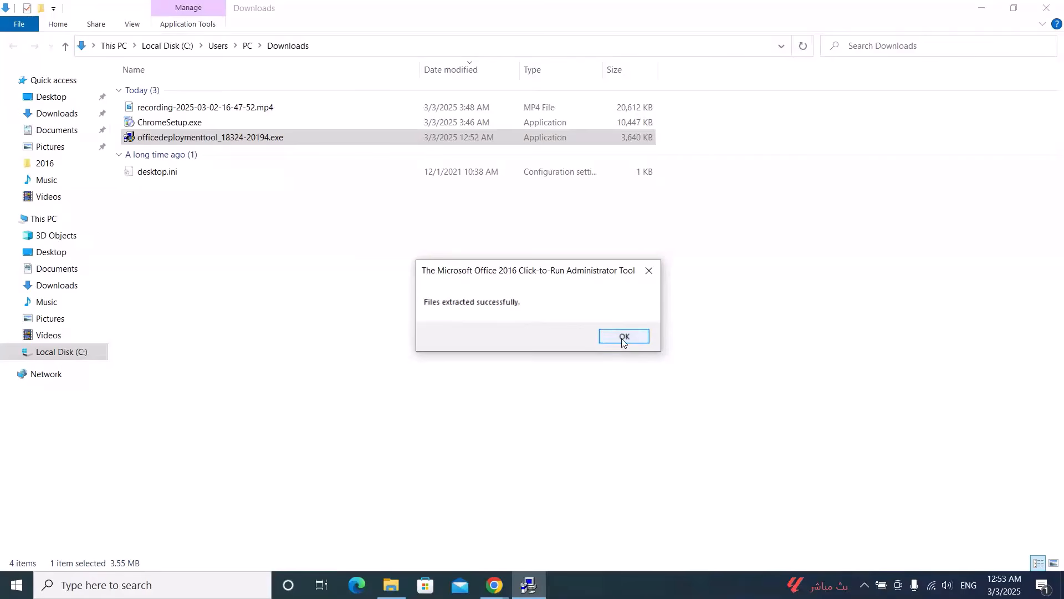
pyautogui.click(622, 336)
# - Open the Office folder on the Desktop and delete configuration-Office365-x64.xml, keeping only setup.exe
pyautogui.click(981, 8)
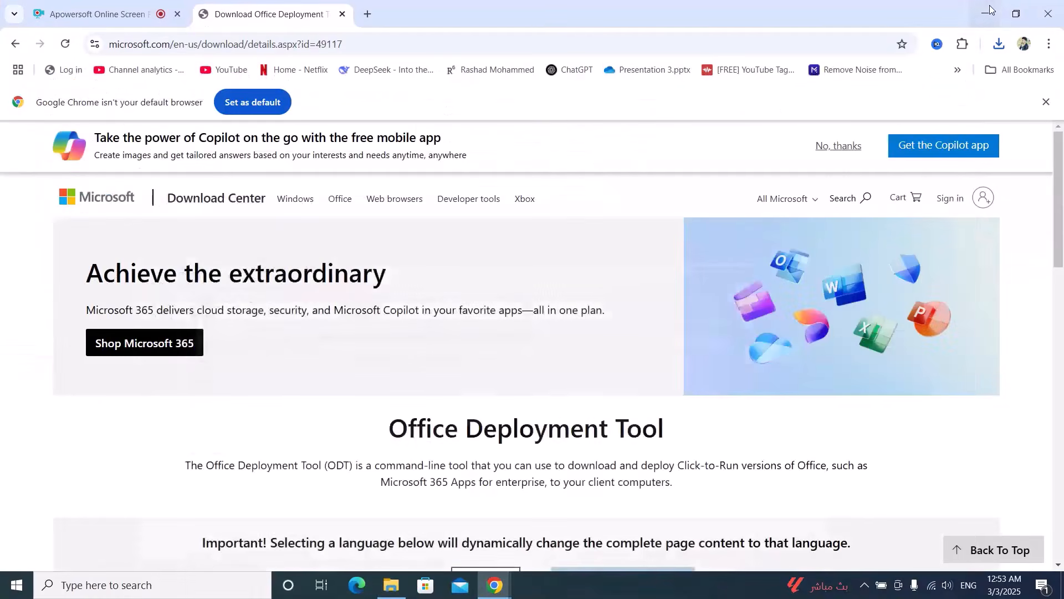
pyautogui.click(980, 11)
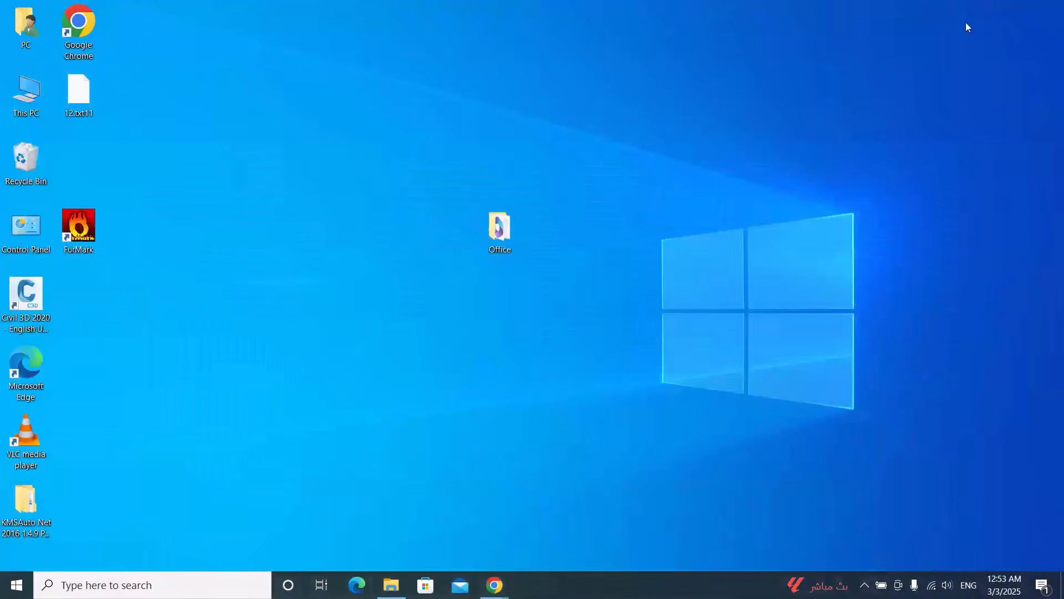
pyautogui.doubleClick(512, 235)
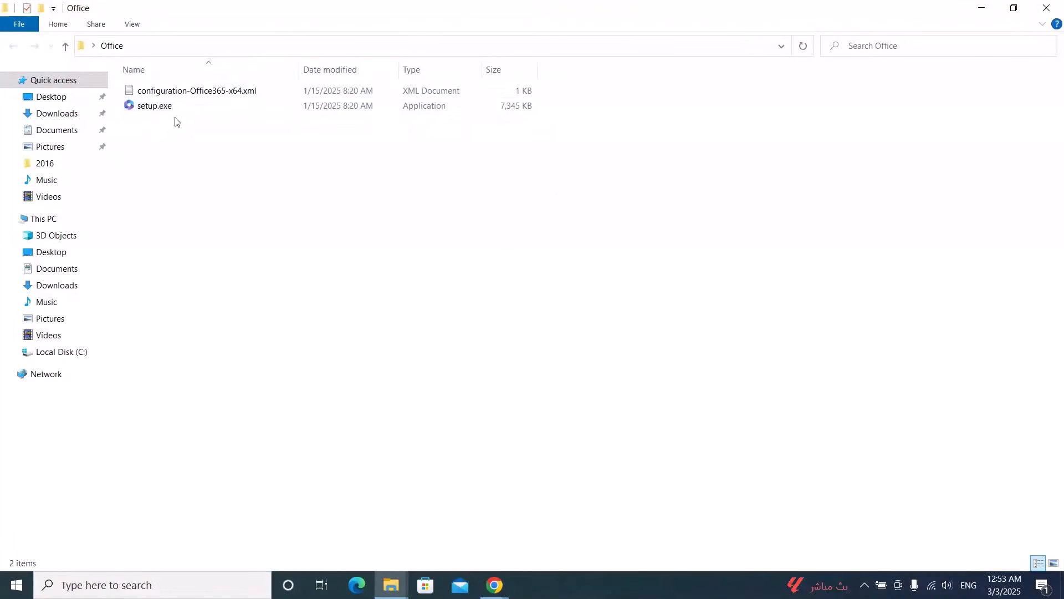
pyautogui.click(178, 98)
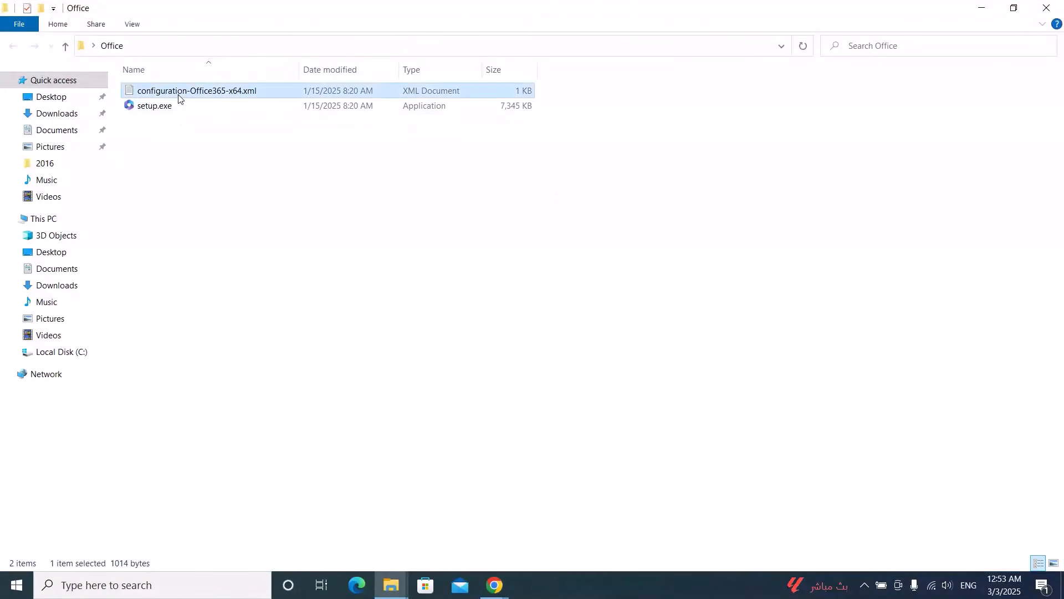
pyautogui.press('Delete')
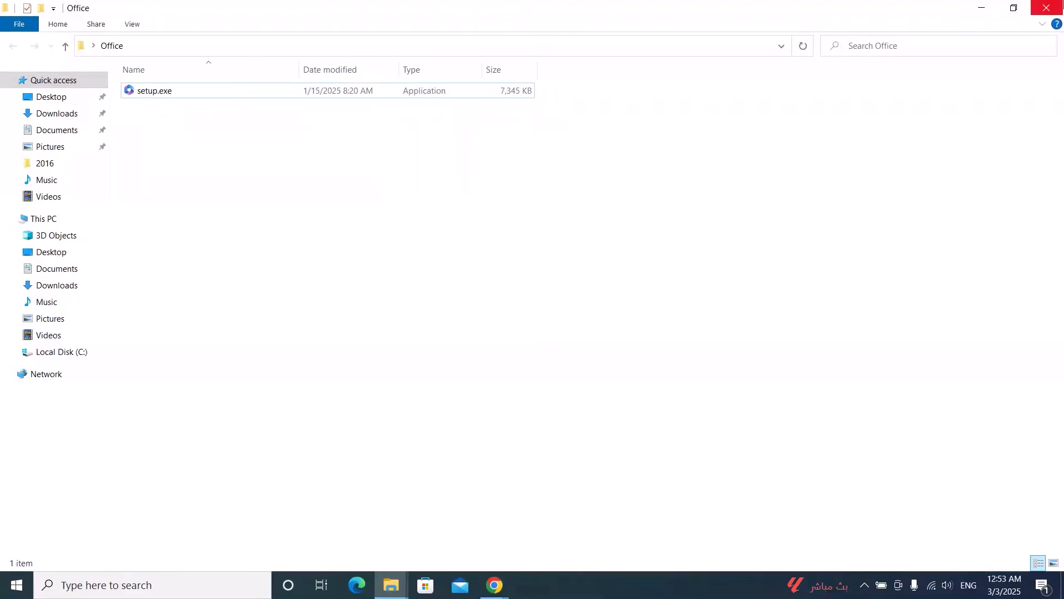
pyautogui.click(1047, 8)
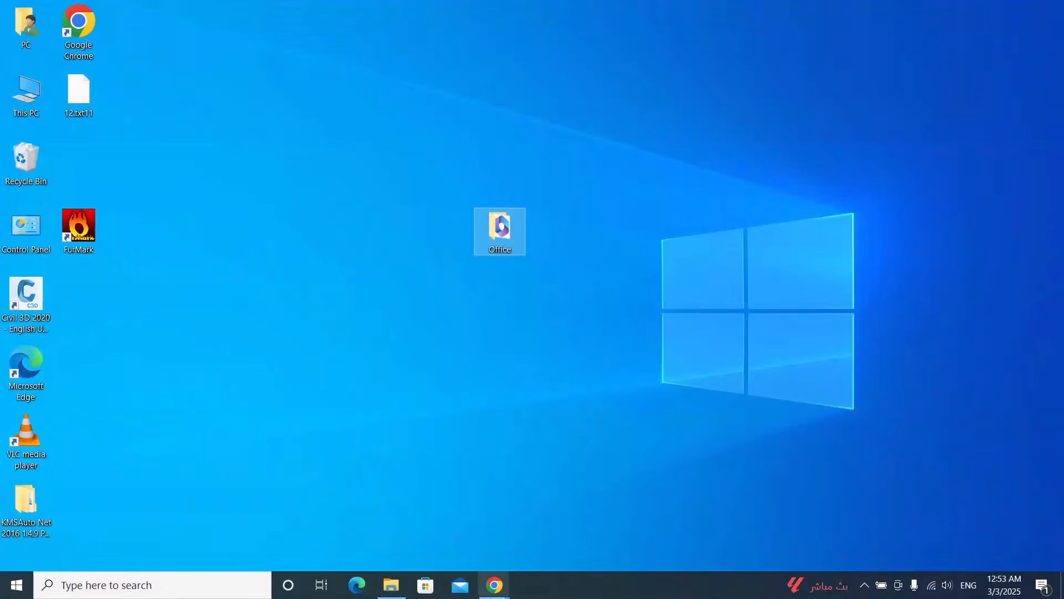
# - In a new browser tab, search for office customization tool and open the Office Customization Tool page
pyautogui.click(444, 544)
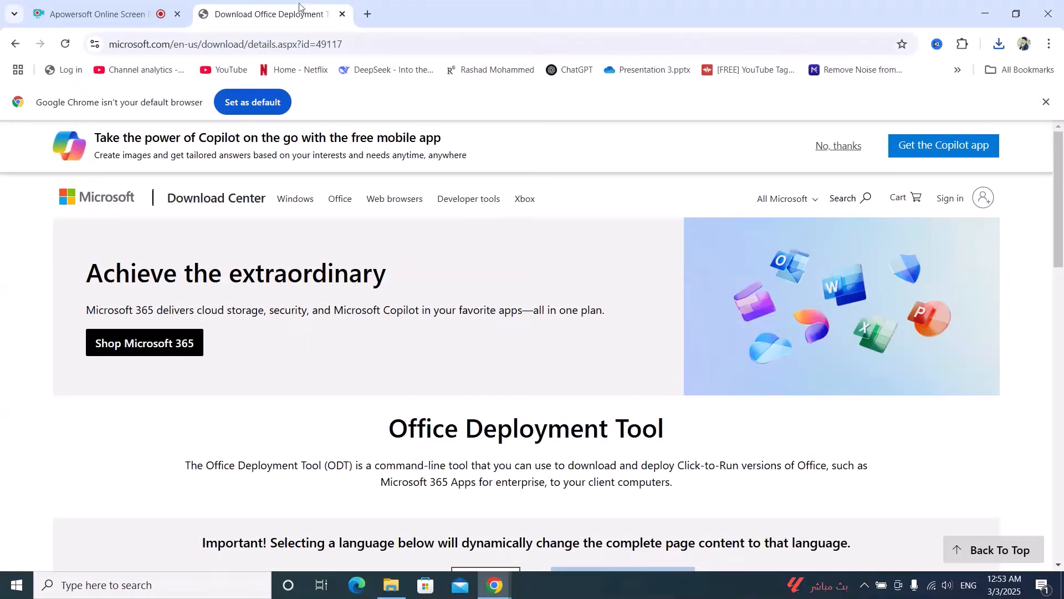
pyautogui.click(366, 15)
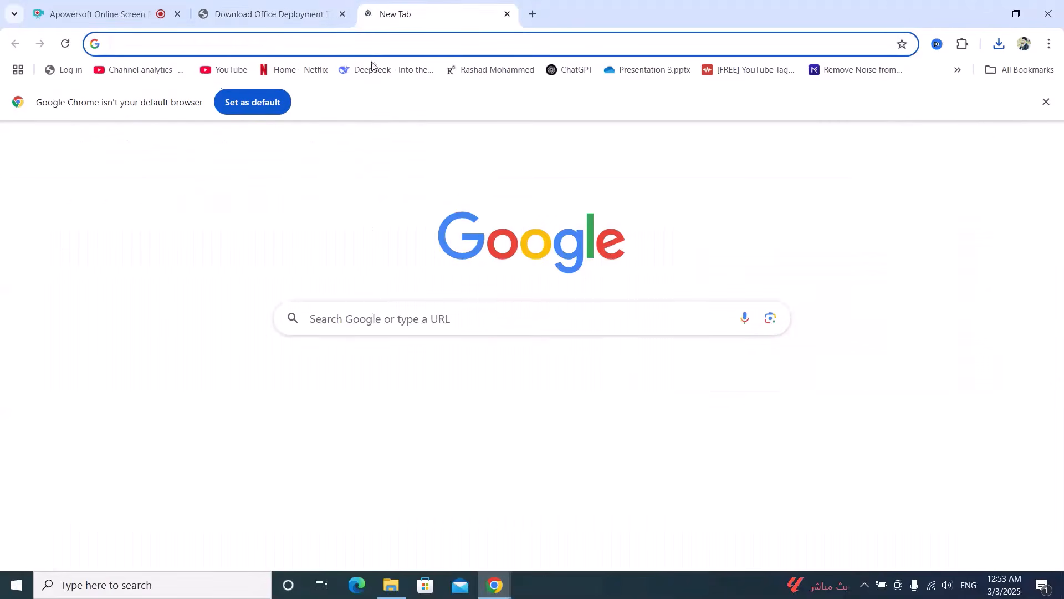
pyautogui.click(370, 326)
pyautogui.write('office customization tool')
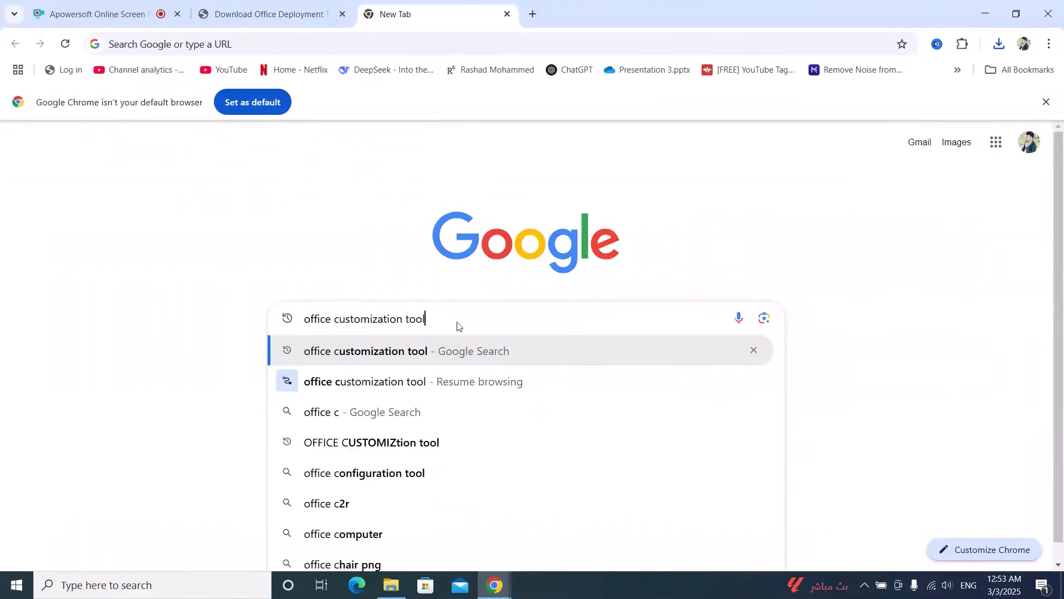
pyautogui.press('Return')
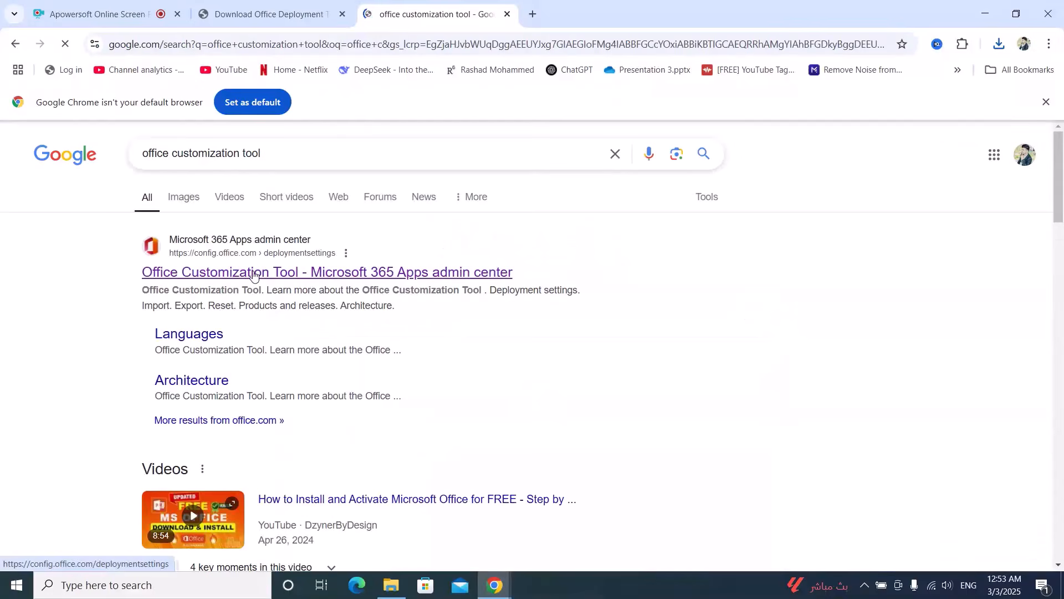
pyautogui.click(254, 275)
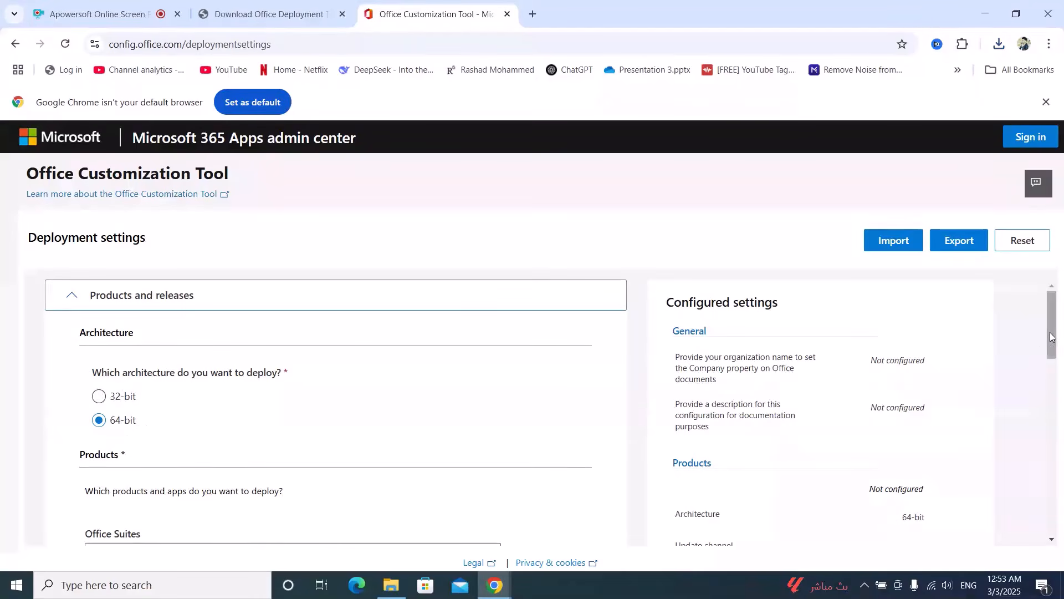
# - Choose Office LTSC Professional Plus 2021 - Volume License as the Office suite and continue past the apps section
pyautogui.moveTo(1049, 333); pyautogui.dragTo(1049, 384)
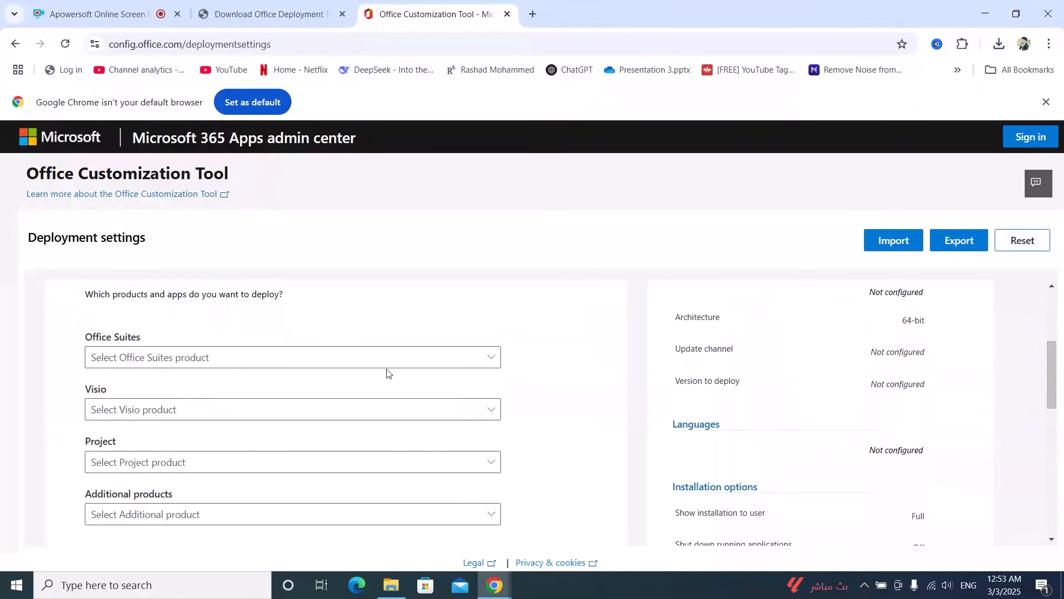
pyautogui.click(458, 369)
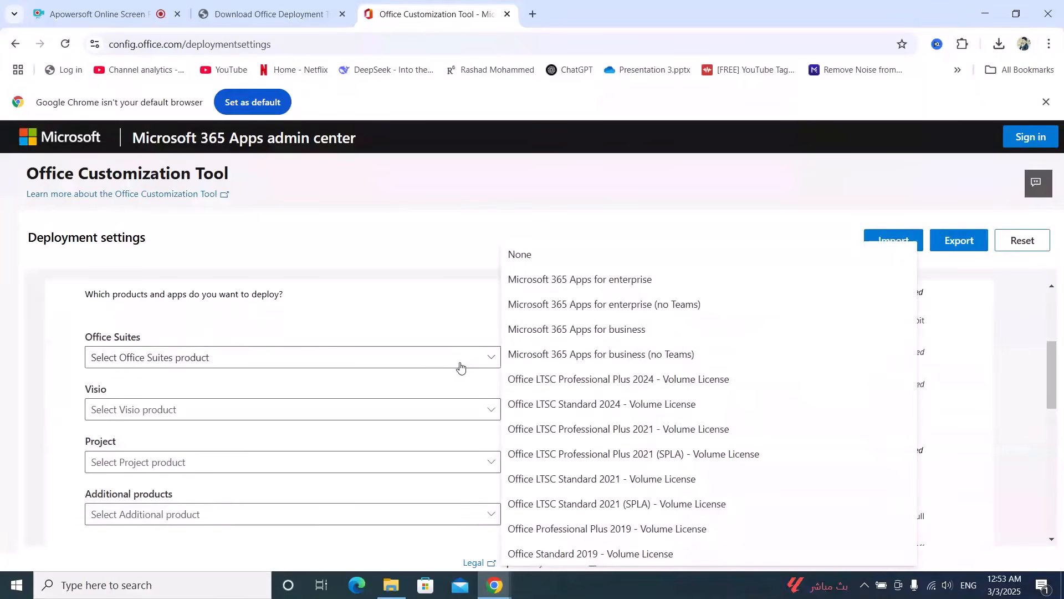
pyautogui.click(623, 438)
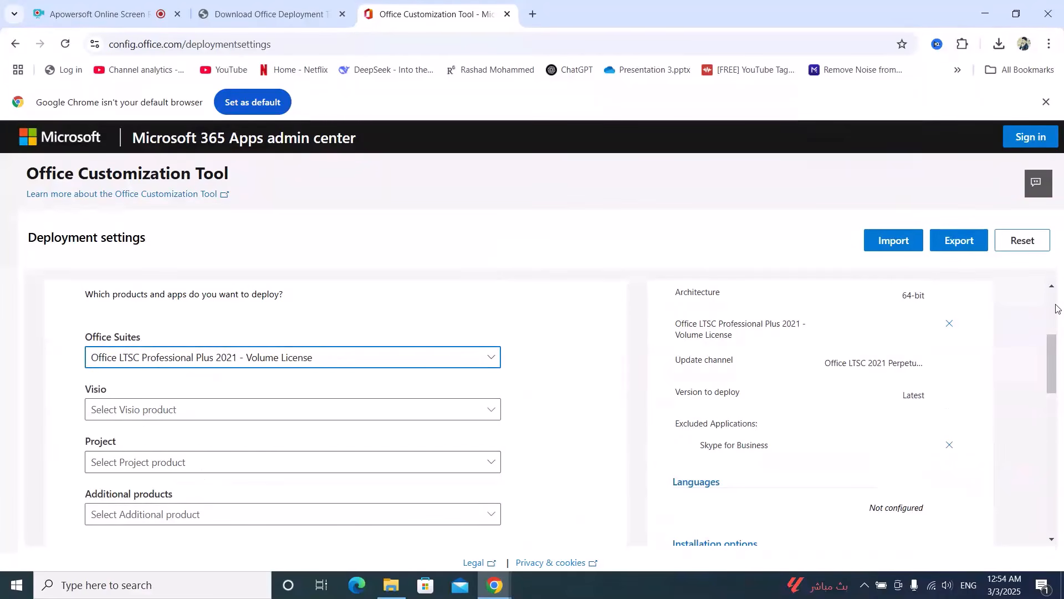
pyautogui.moveTo(1052, 347); pyautogui.dragTo(1032, 443)
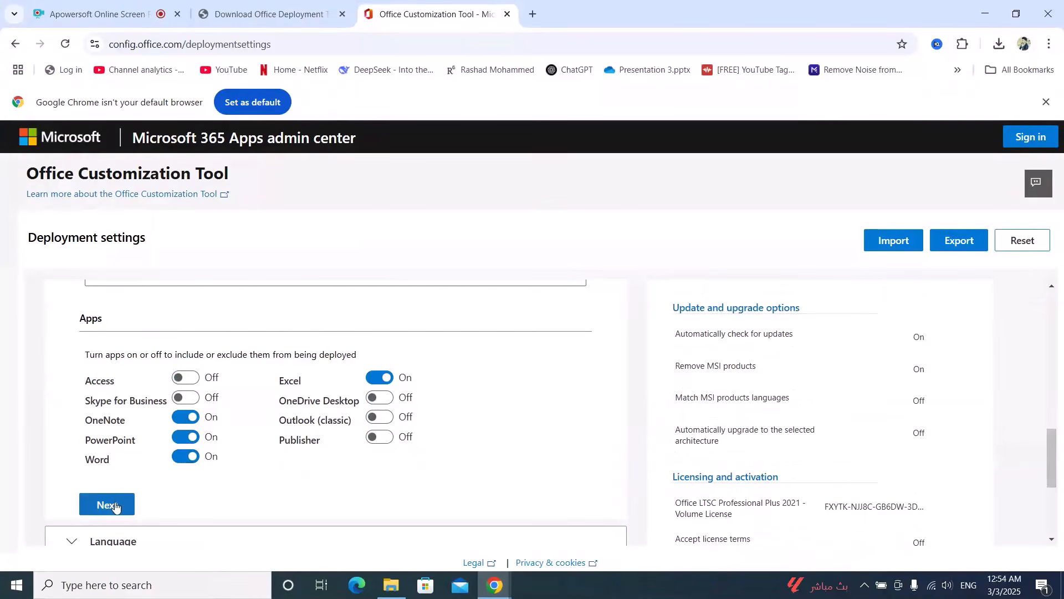
pyautogui.click(115, 506)
# - Set the primary language to English (United States) and continue to the Installation section
pyautogui.scroll(-1, 261, 385)
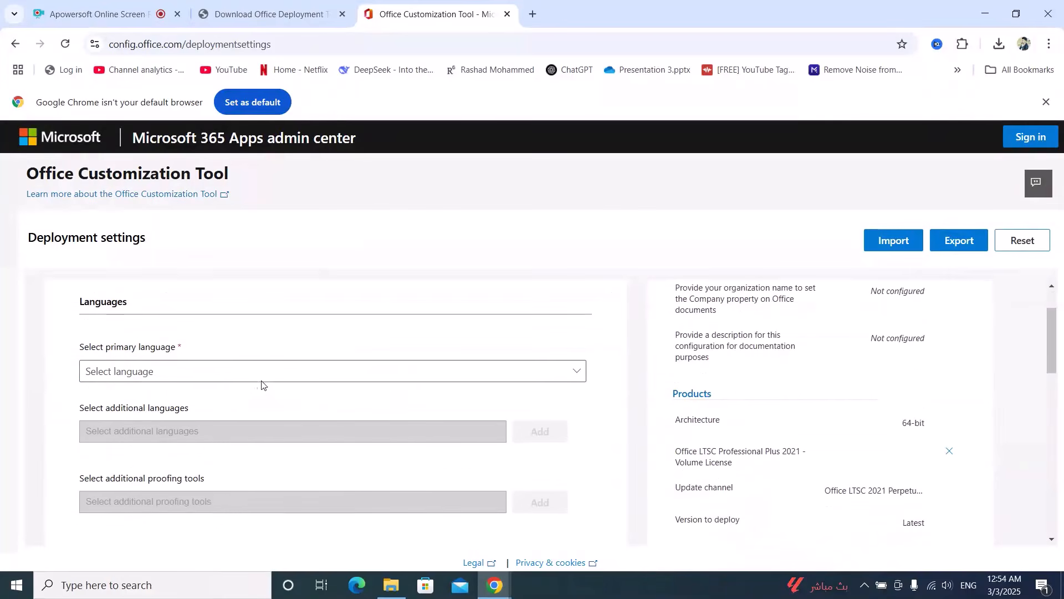
pyautogui.click(228, 372)
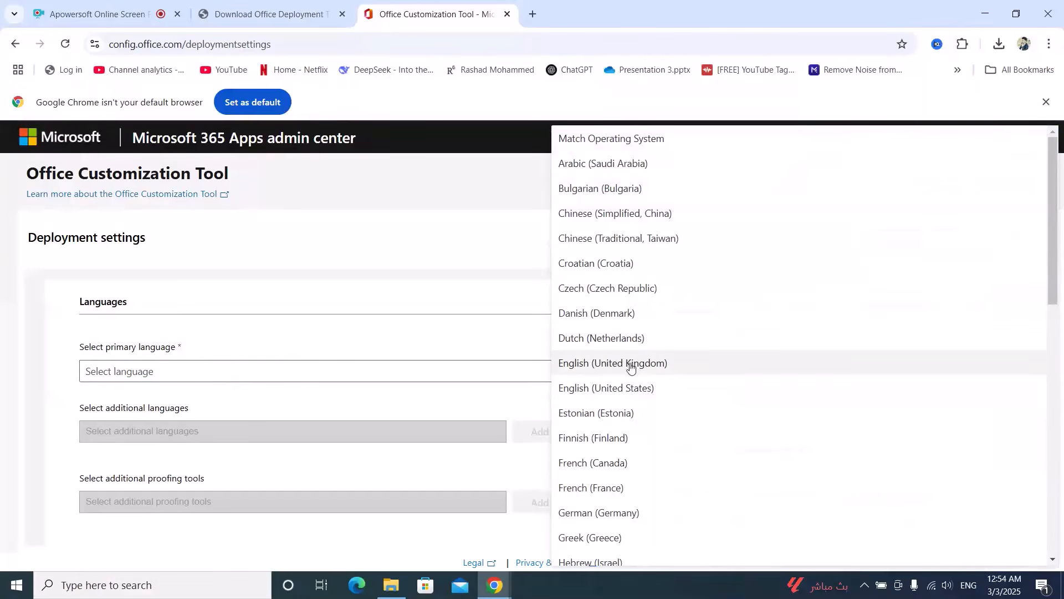
pyautogui.click(613, 394)
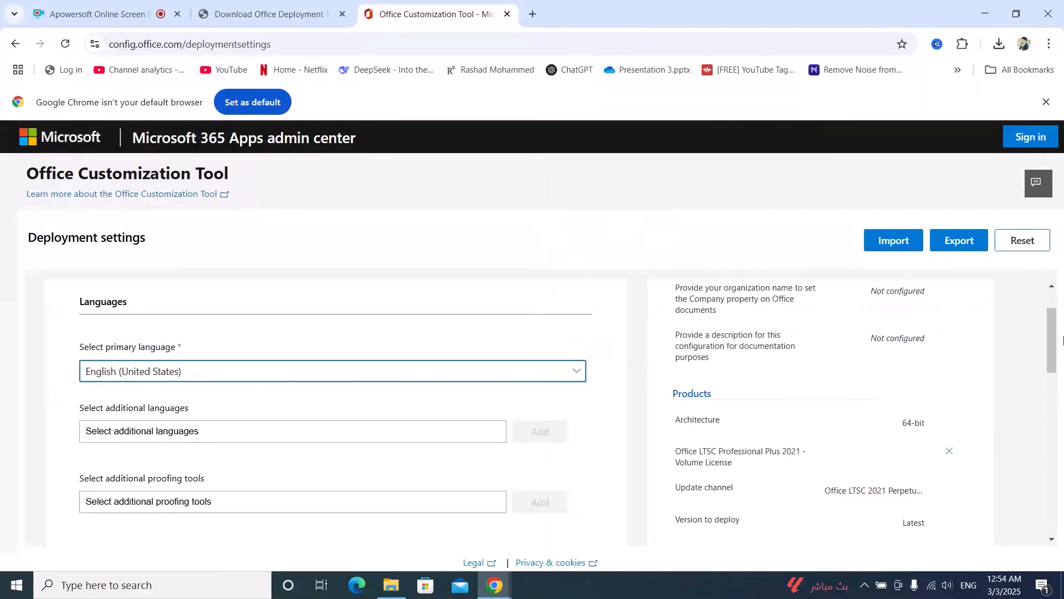
pyautogui.scroll(-5, 1062, 346)
pyautogui.click(102, 322)
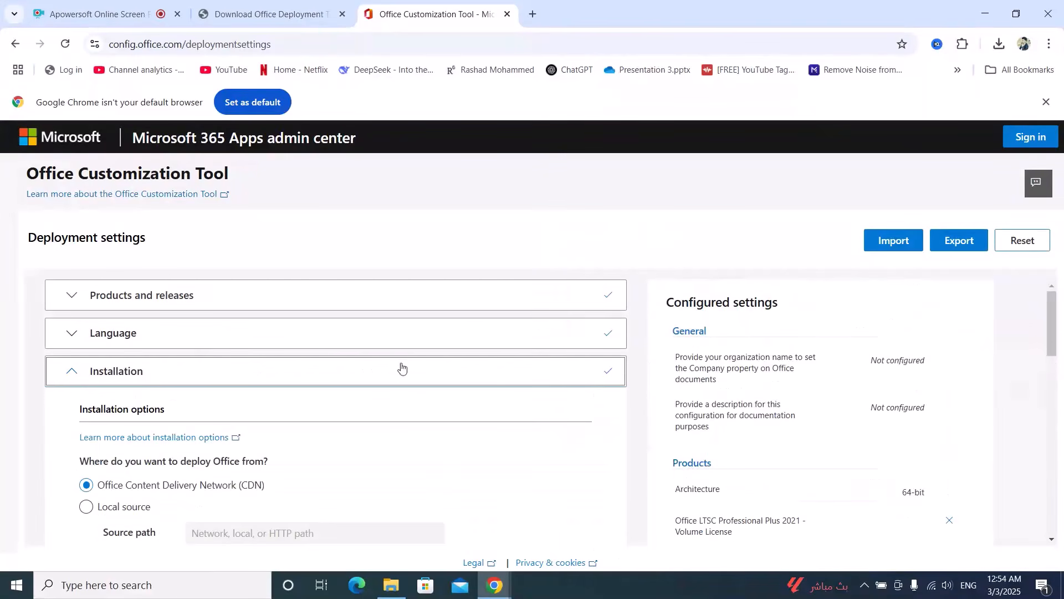
# - Continue past the Installation section with its default options
pyautogui.moveTo(1059, 333); pyautogui.dragTo(1049, 400)
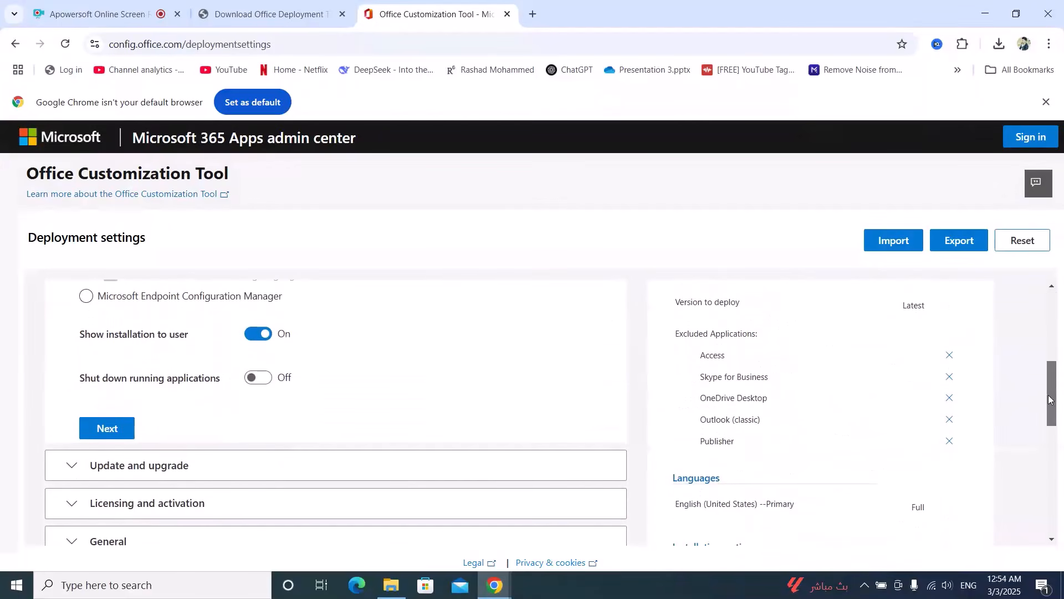
pyautogui.click(106, 433)
# - Turn off uninstalling MSI versions of Office, including Visio and Project, and continue to Licensing and activation
pyautogui.moveTo(1052, 314); pyautogui.dragTo(1061, 408)
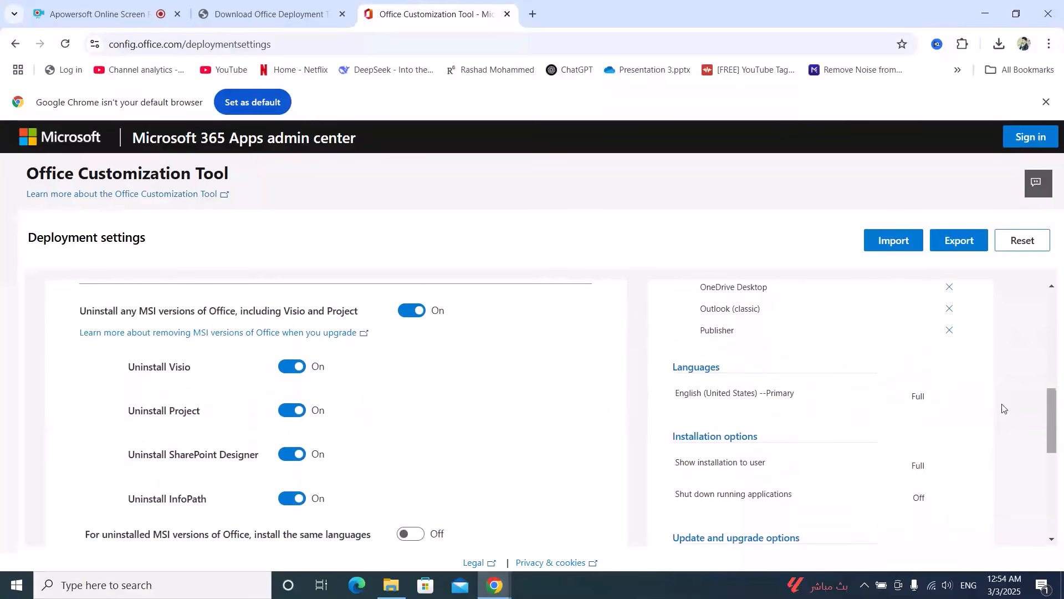
pyautogui.click(413, 310)
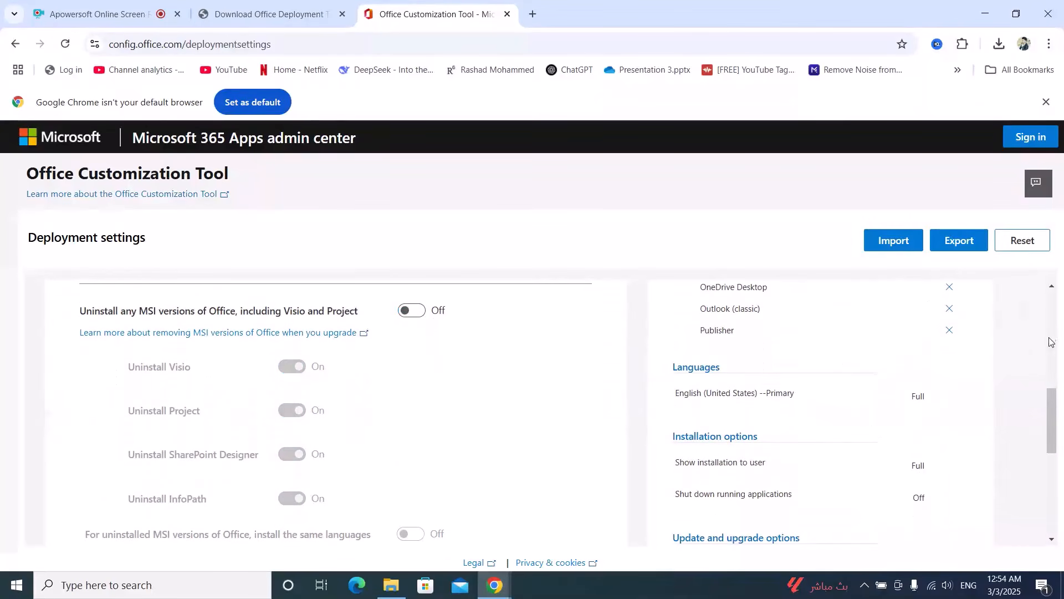
pyautogui.moveTo(1052, 409); pyautogui.dragTo(1062, 468)
pyautogui.click(134, 340)
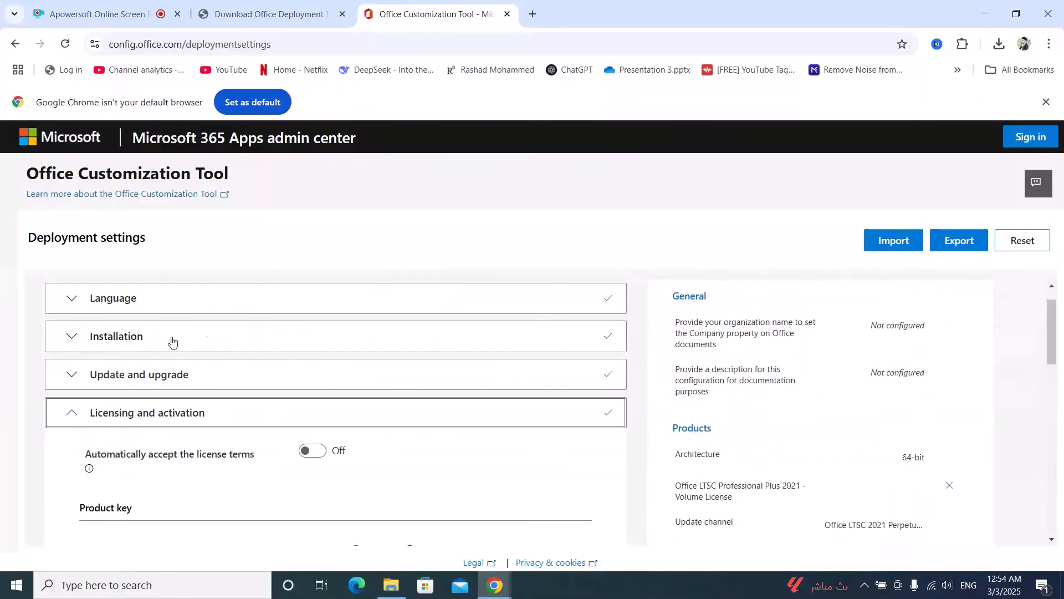
# - Keep the KMS product key with user-based activation and continue to the General section
pyautogui.scroll(-4, 715, 364)
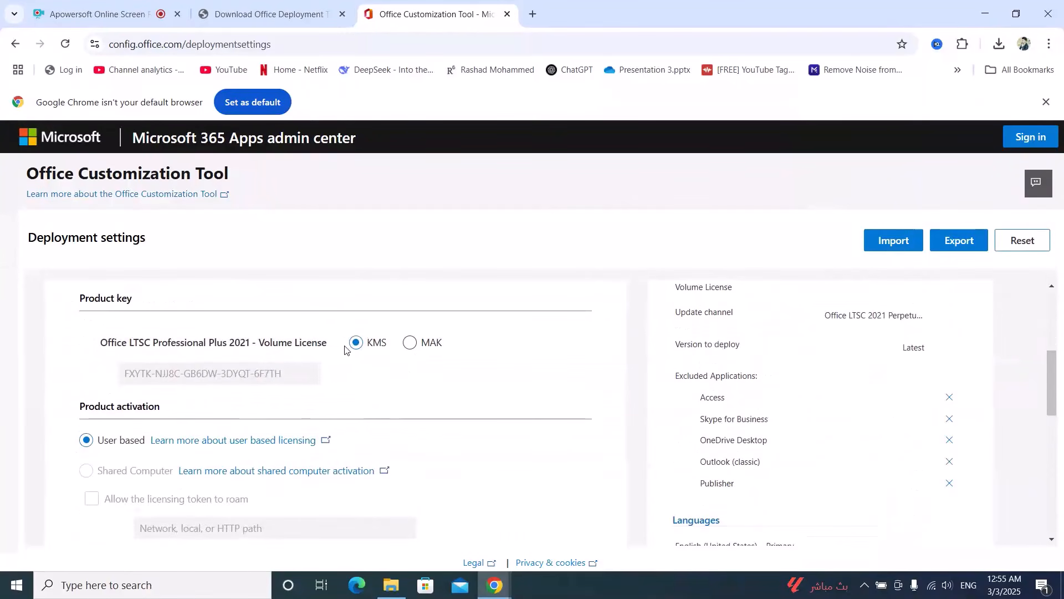
pyautogui.scroll(-4, 482, 400)
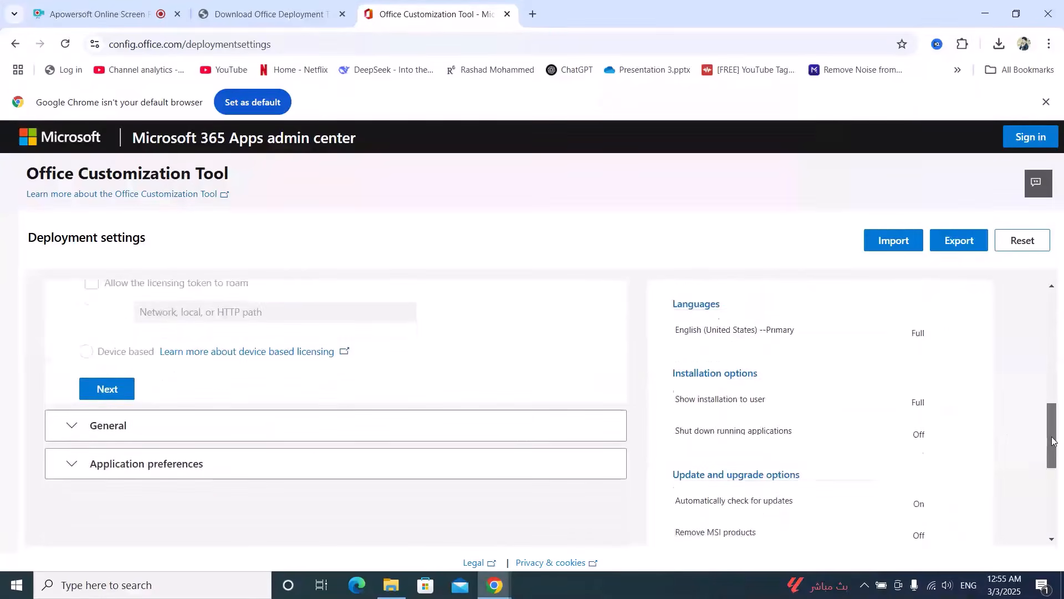
pyautogui.click(105, 371)
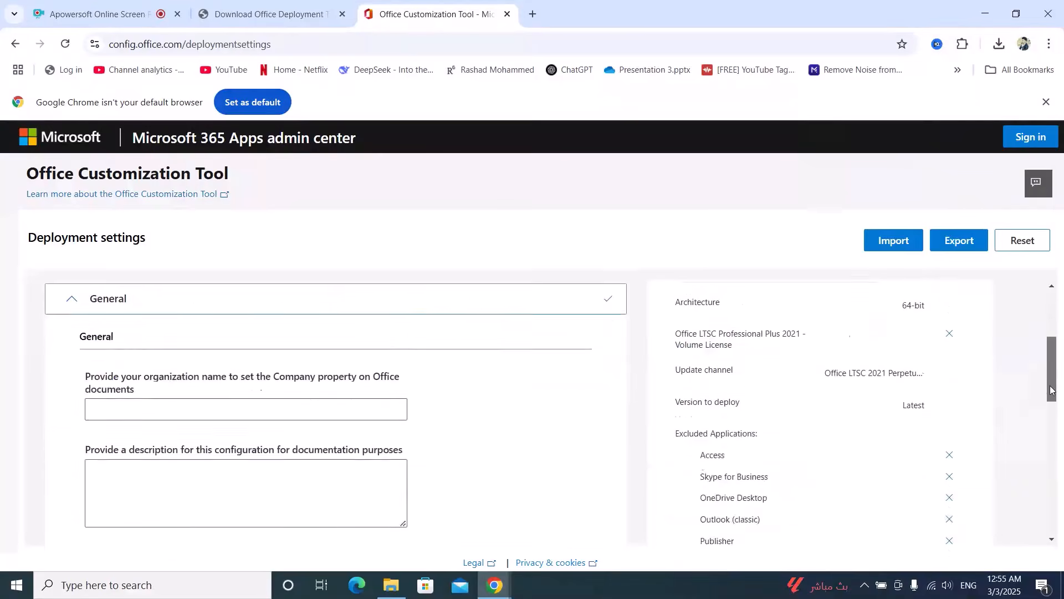
# - Leave the General section empty and continue to Application preferences
pyautogui.scroll(-2, 325, 401)
pyautogui.click(106, 403)
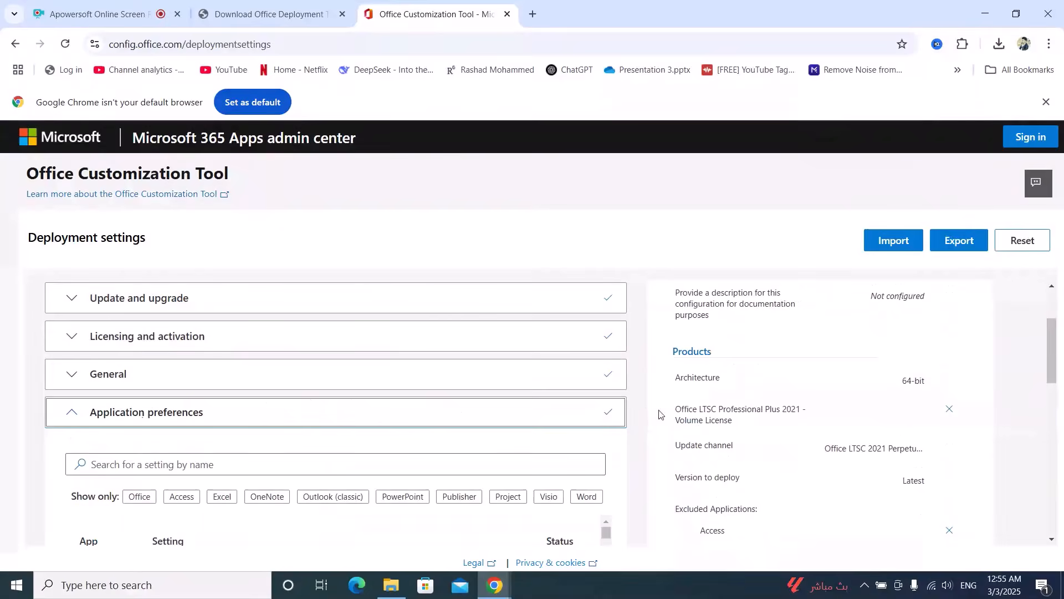
# - Finish the Application preferences section and start exporting, choosing Office Open XML formats as the default file format
pyautogui.scroll(-10, 220, 470)
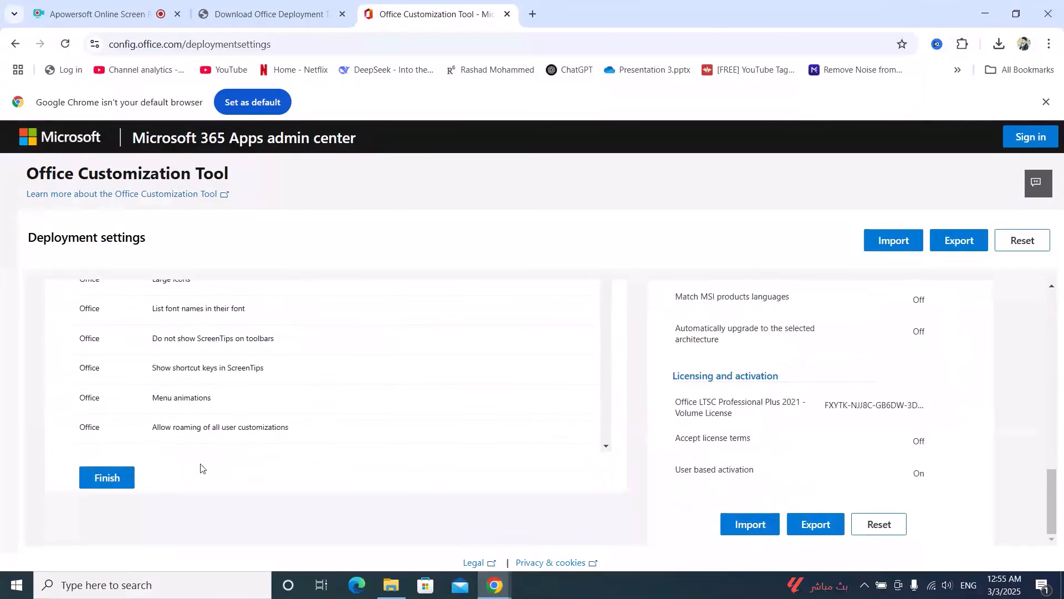
pyautogui.click(94, 478)
pyautogui.click(815, 524)
pyautogui.click(331, 341)
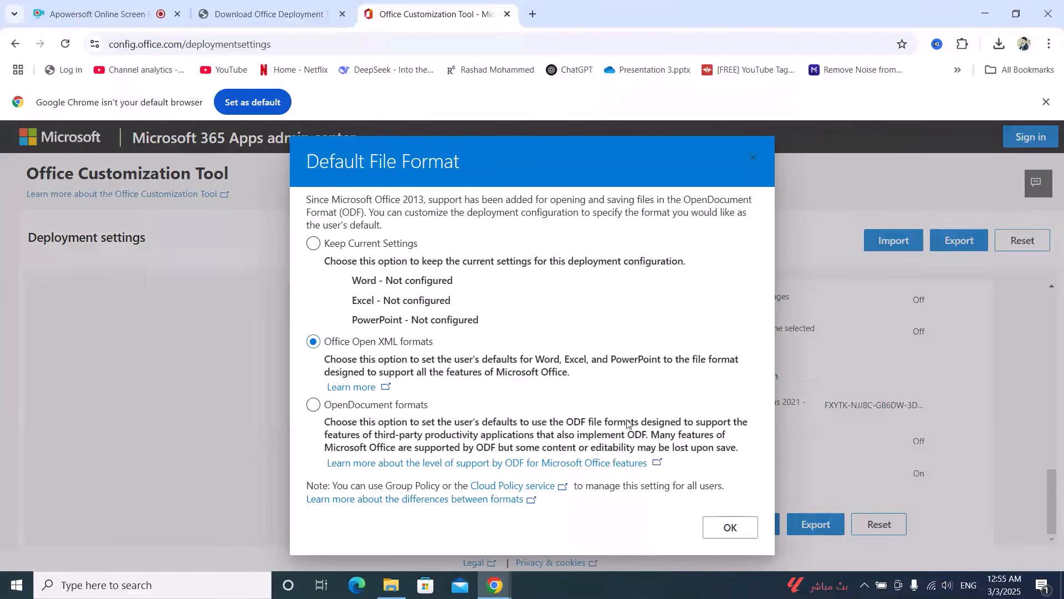
pyautogui.click(729, 527)
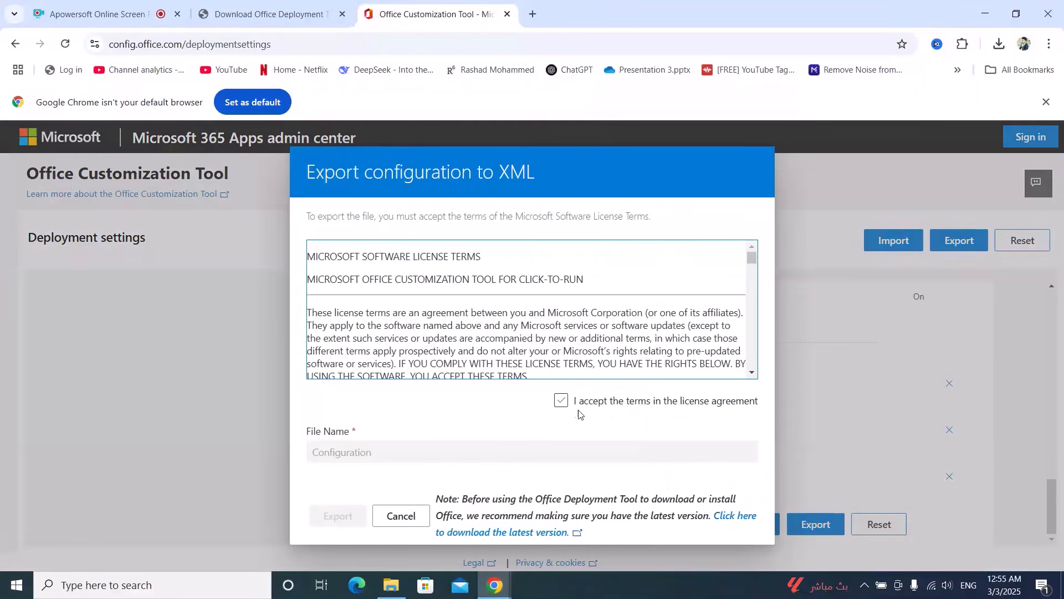
# - Accept the license terms and export the configuration as Configuration.xml into the Office folder on the Desktop
pyautogui.click(561, 400)
pyautogui.click(334, 515)
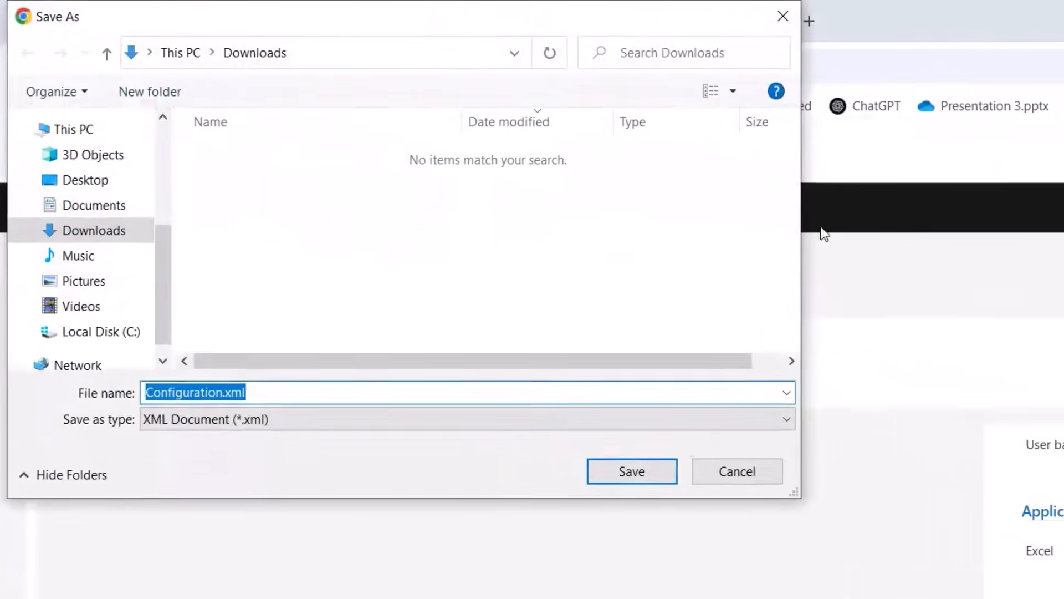
pyautogui.click(88, 187)
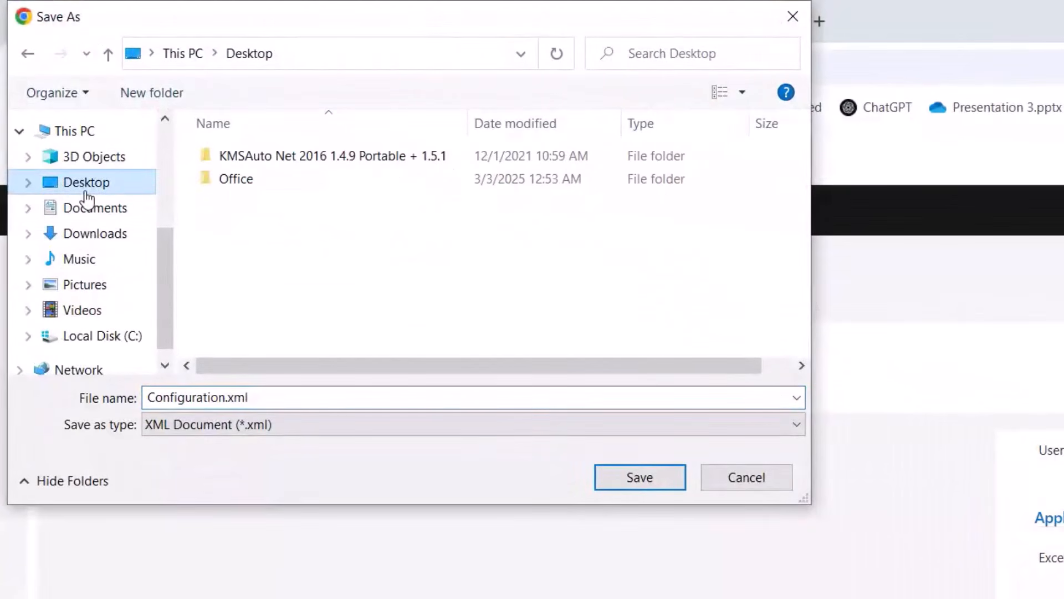
pyautogui.click(244, 180)
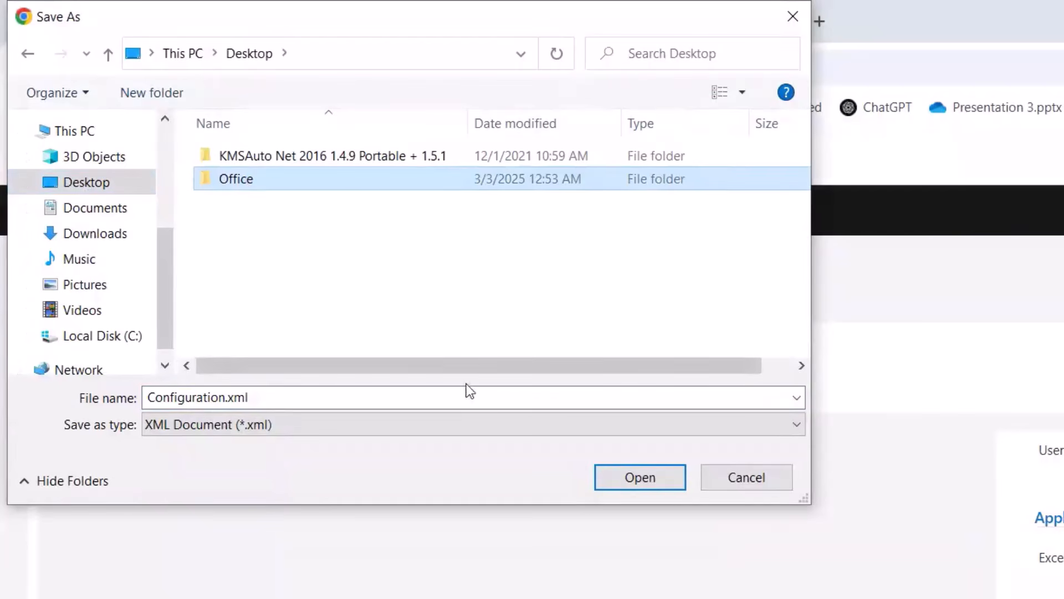
pyautogui.doubleClick(268, 183)
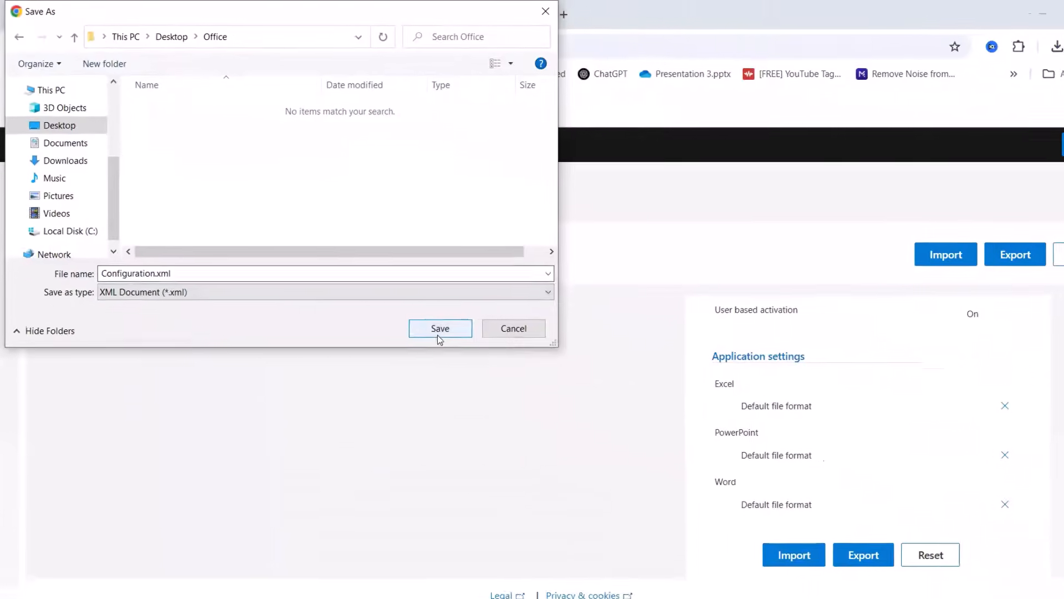
pyautogui.click(639, 477)
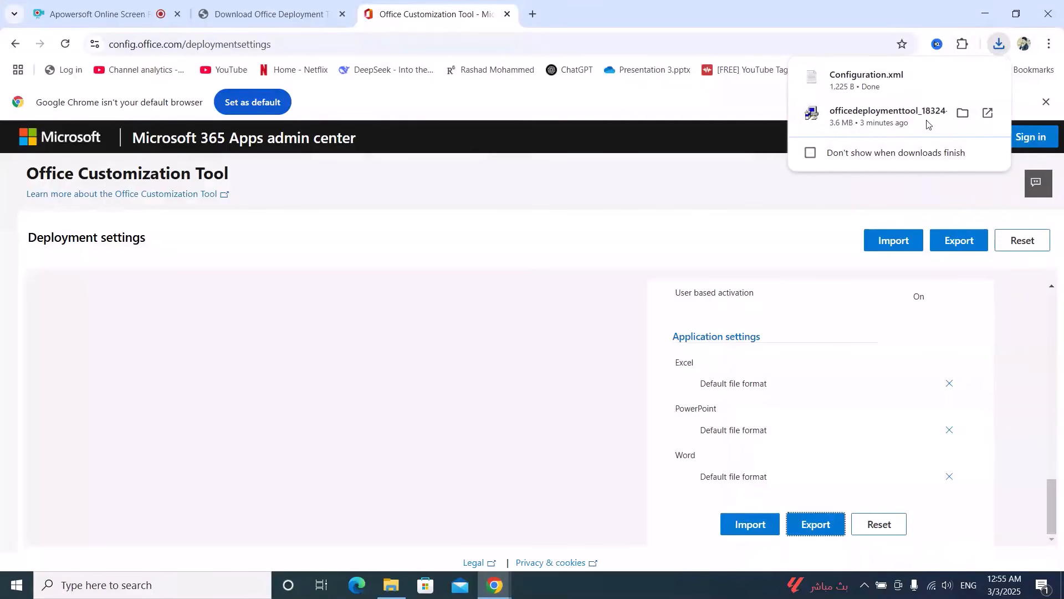
# - Open the Office folder on the Desktop to check its contents
pyautogui.click(985, 13)
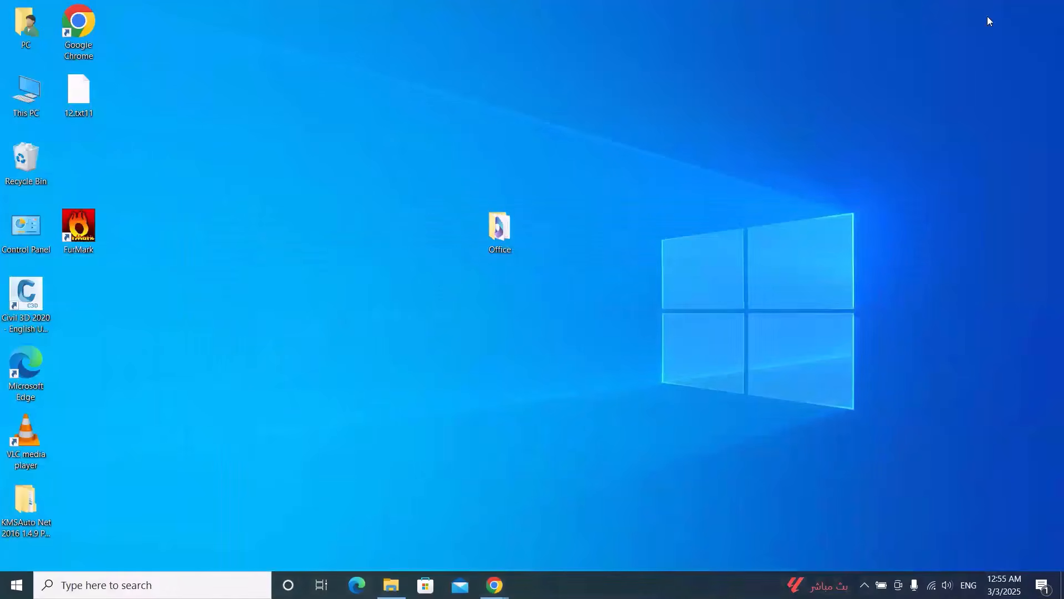
pyautogui.doubleClick(511, 232)
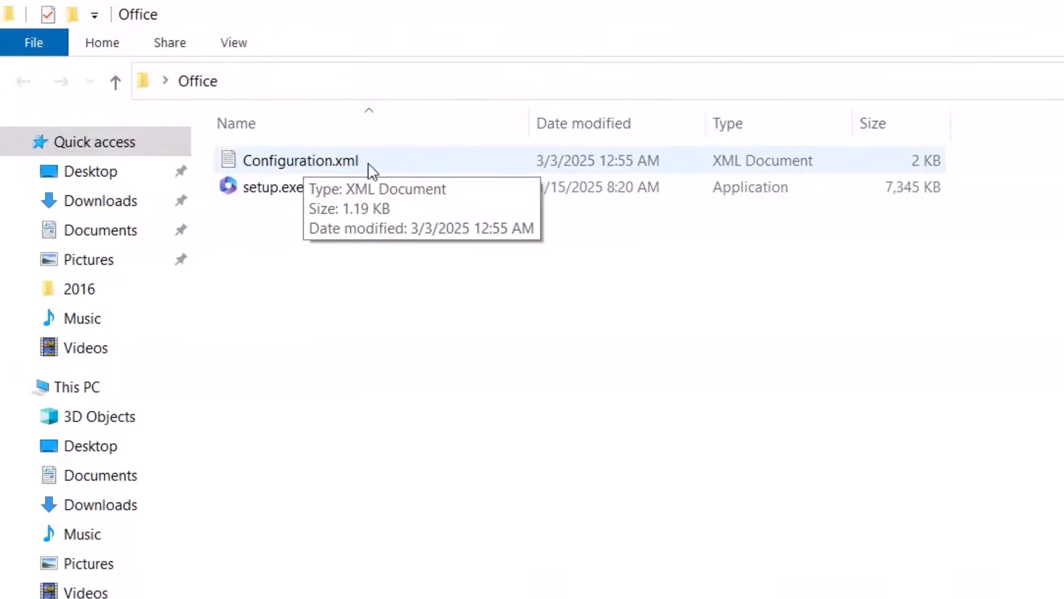
pyautogui.click(1051, 7)
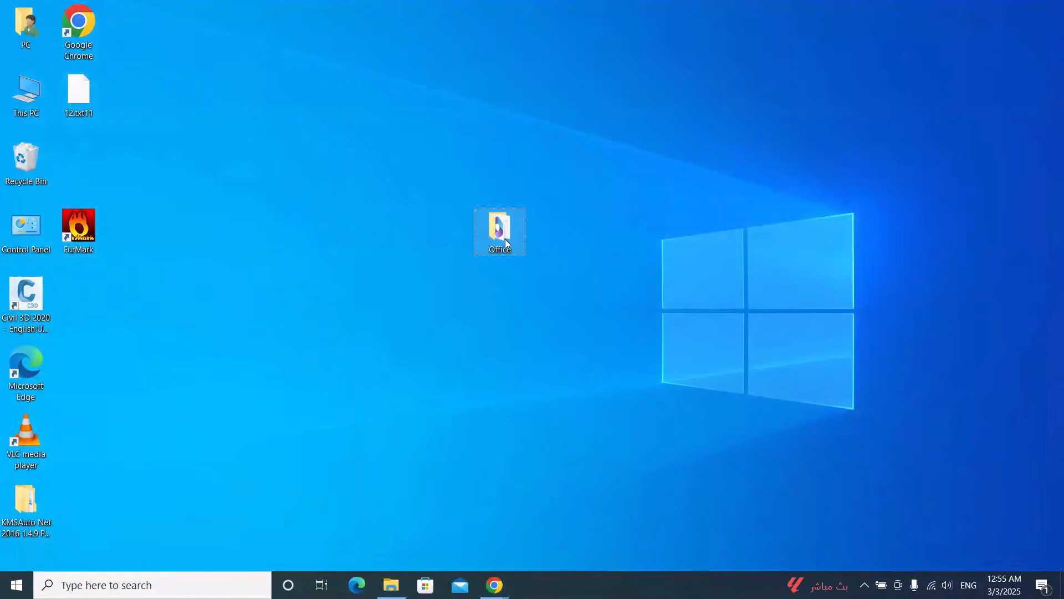
# - Place the Office folder at the root of Local Disk (C:) in File Explorer
pyautogui.click(392, 583)
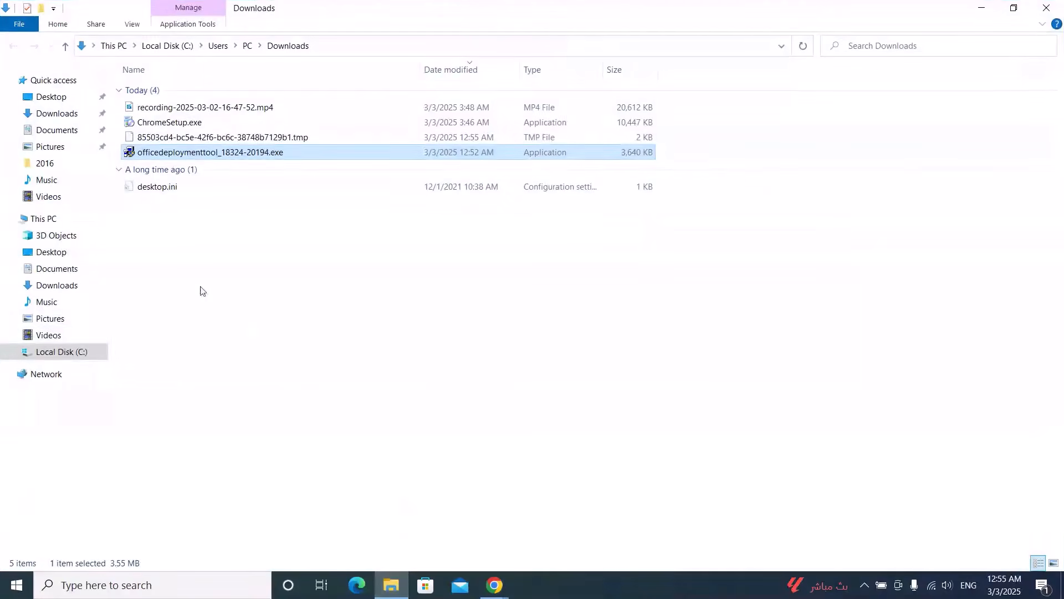
pyautogui.click(71, 357)
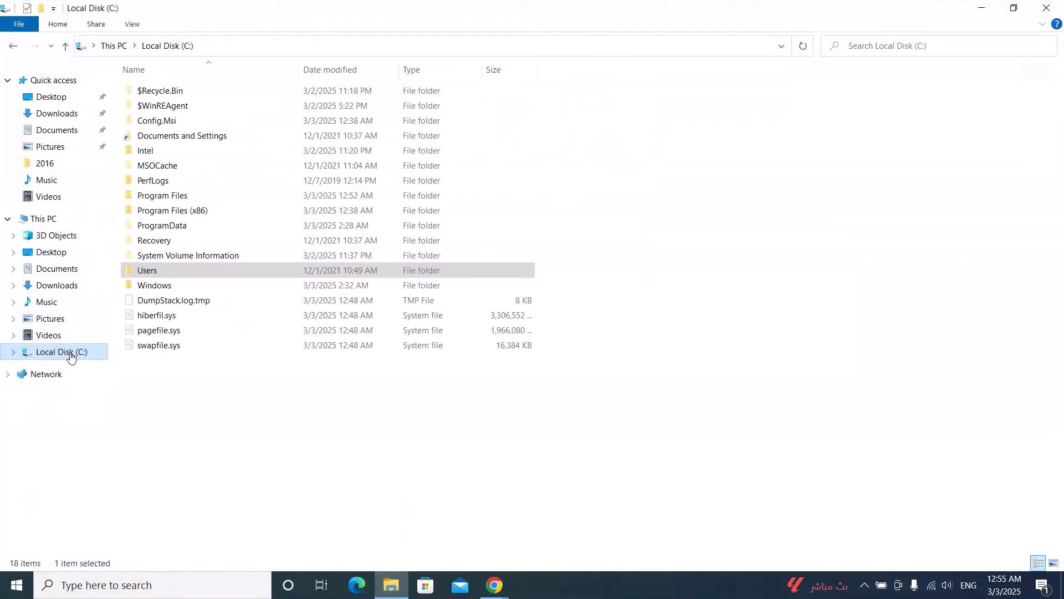
pyautogui.click(207, 420)
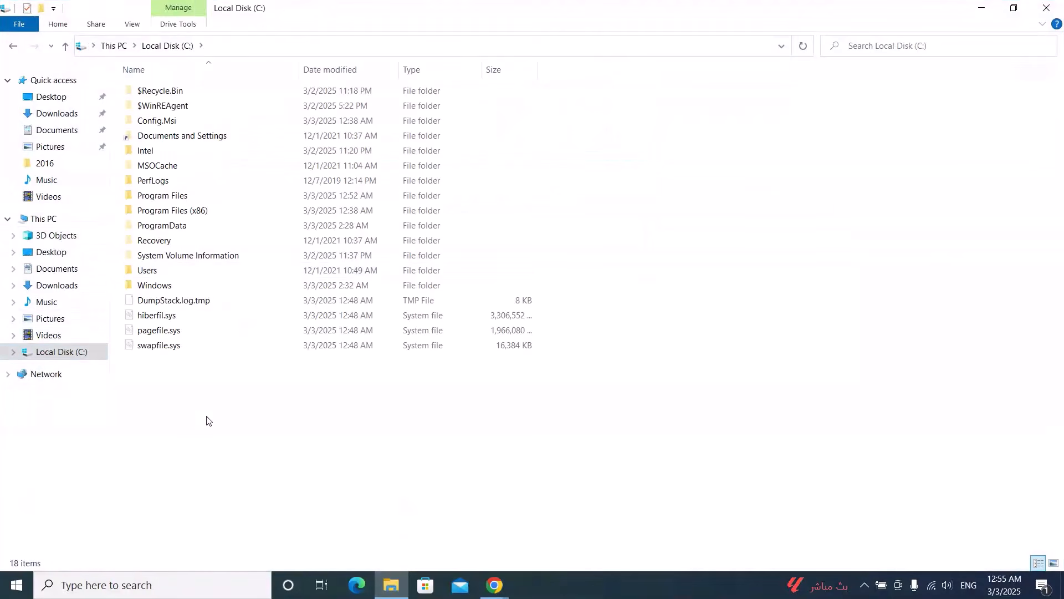
# - Search for cmd and open Command Prompt as administrator
pyautogui.click(104, 586)
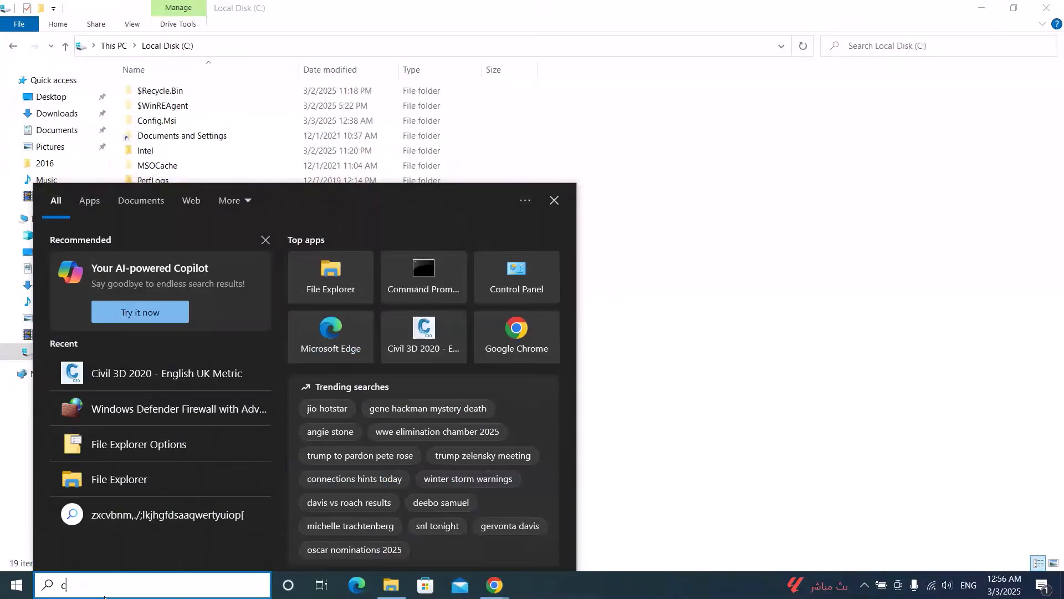
pyautogui.write('cmd')
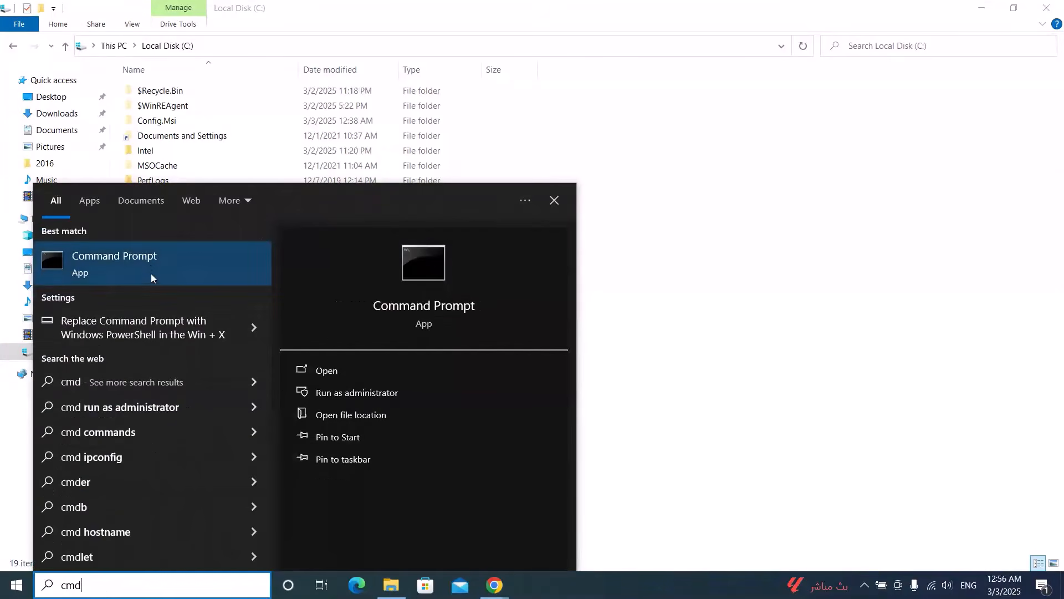
pyautogui.click(333, 394)
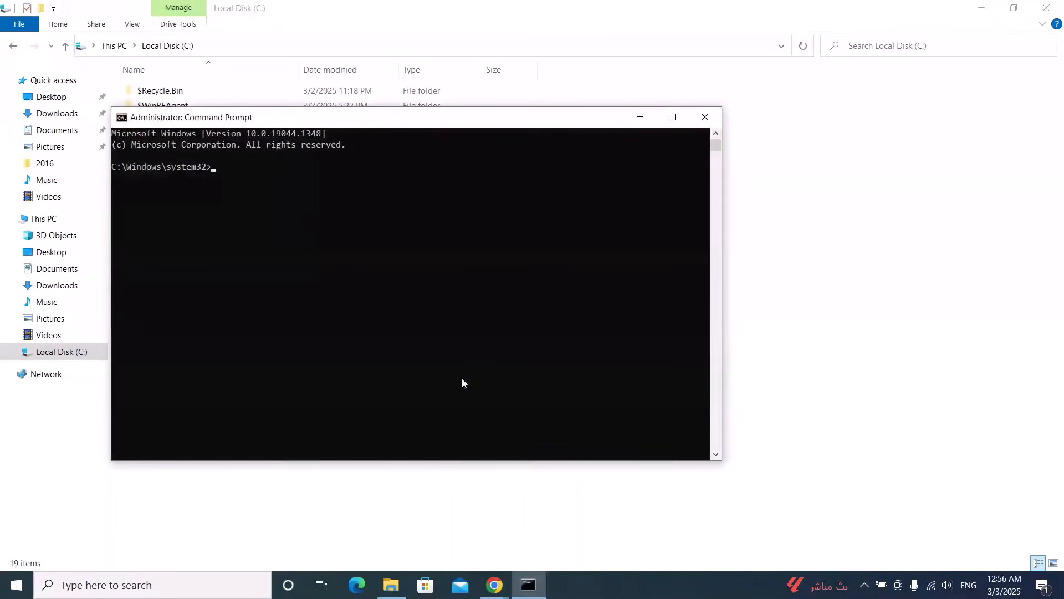
# - Copy the C:\Office folder path and change the Command Prompt's directory to C:\Office
pyautogui.click(1010, 222)
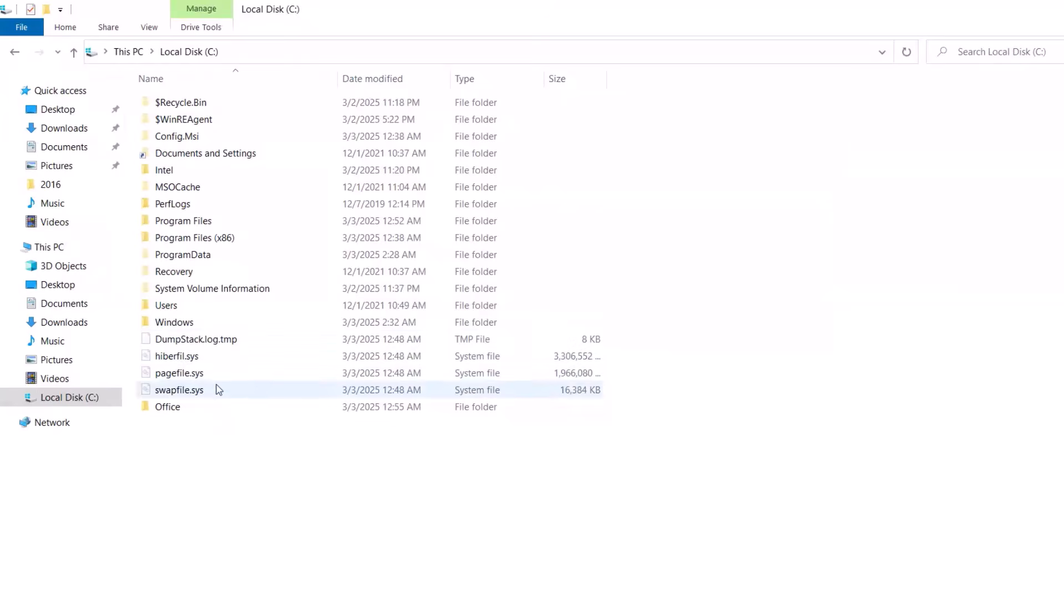
pyautogui.doubleClick(188, 407)
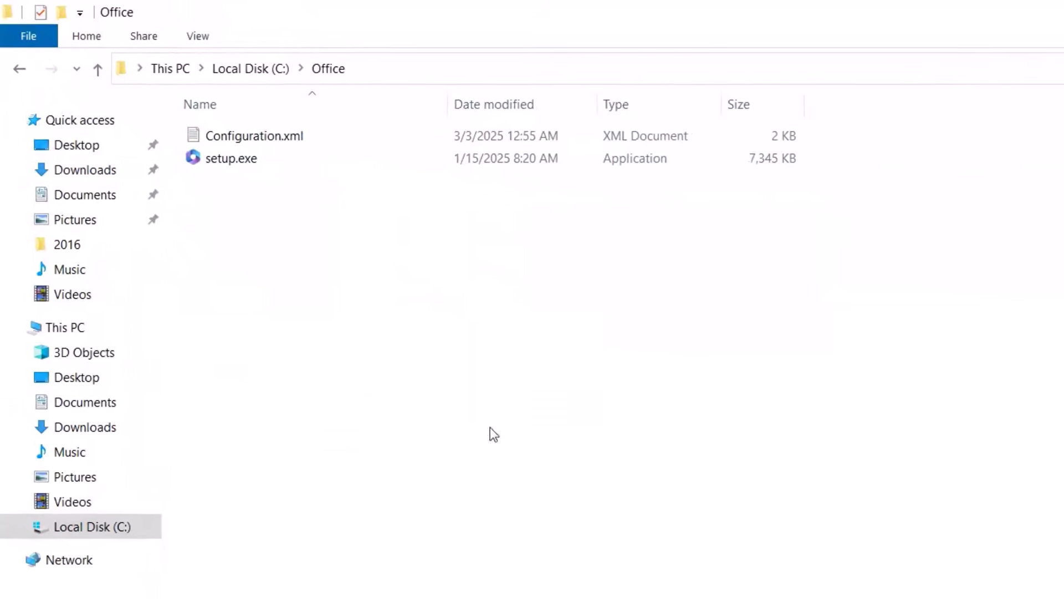
pyautogui.click(379, 68)
pyautogui.hotkey('ctrl', 'c')
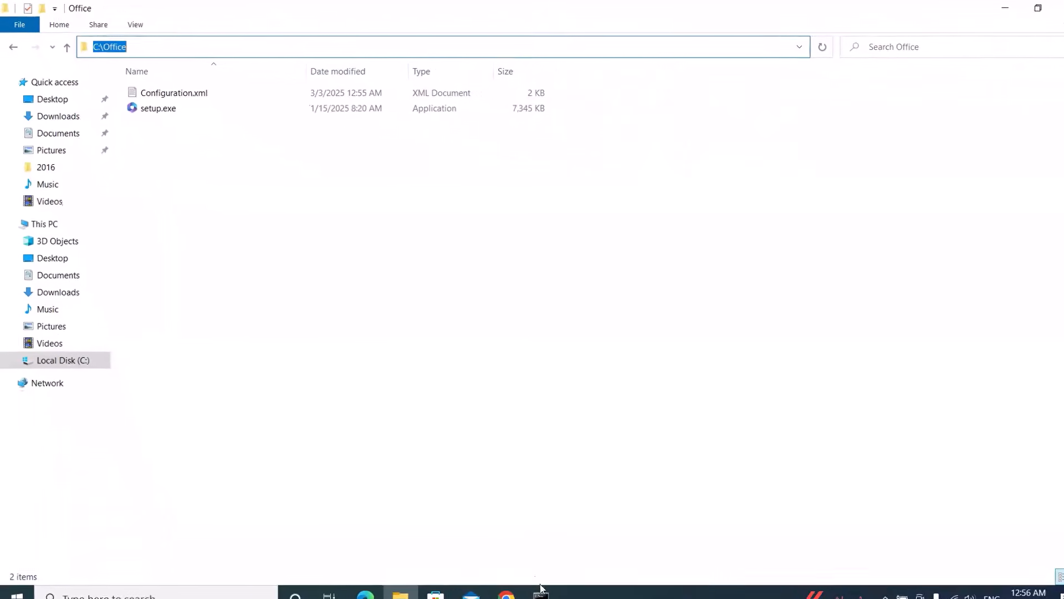
pyautogui.click(537, 583)
pyautogui.write('cd')
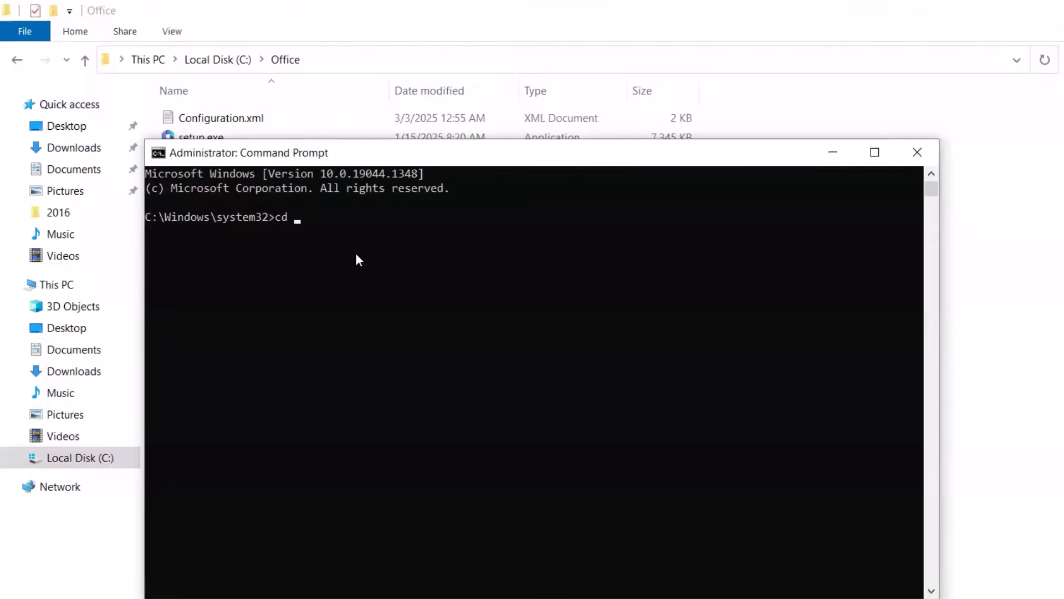
pyautogui.hotkey('ctrl', 'v')
pyautogui.press('Return')
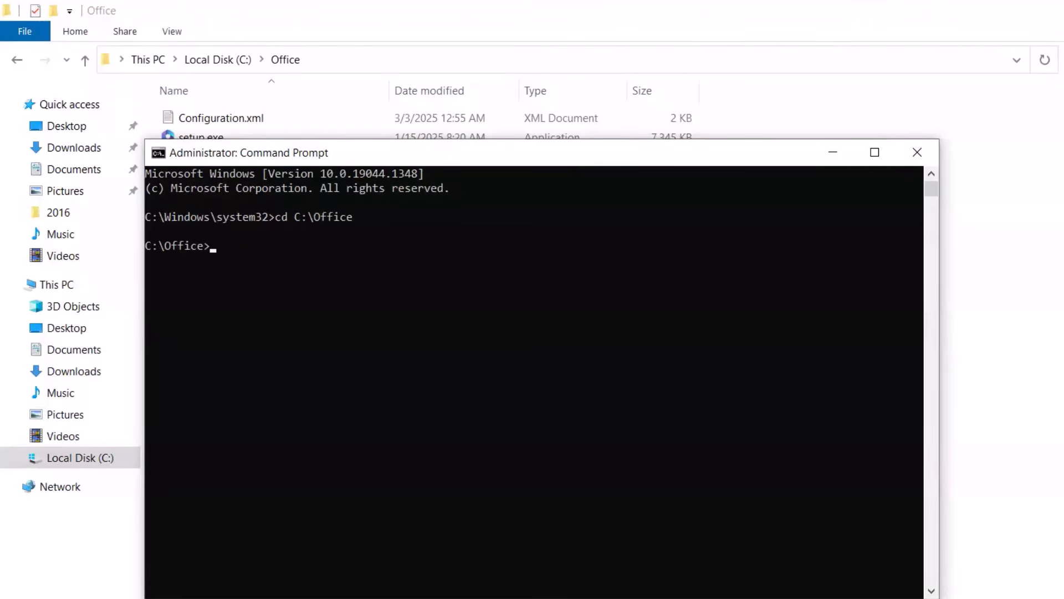
# - Search the web for deploy office 2021 and open Microsoft's Deploy Office LTSC 2021 article
pyautogui.click(468, 532)
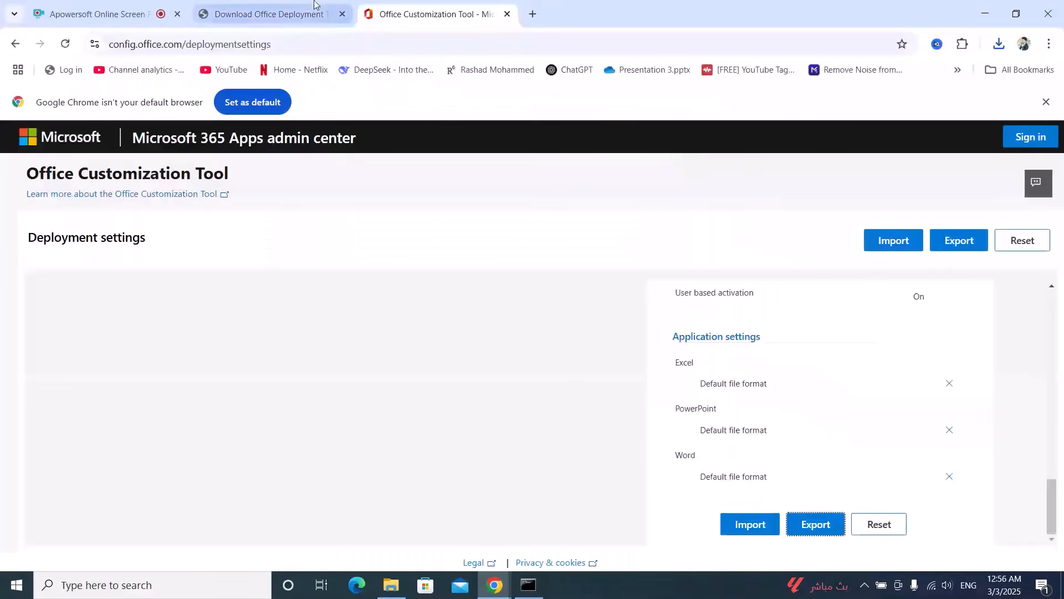
pyautogui.click(533, 14)
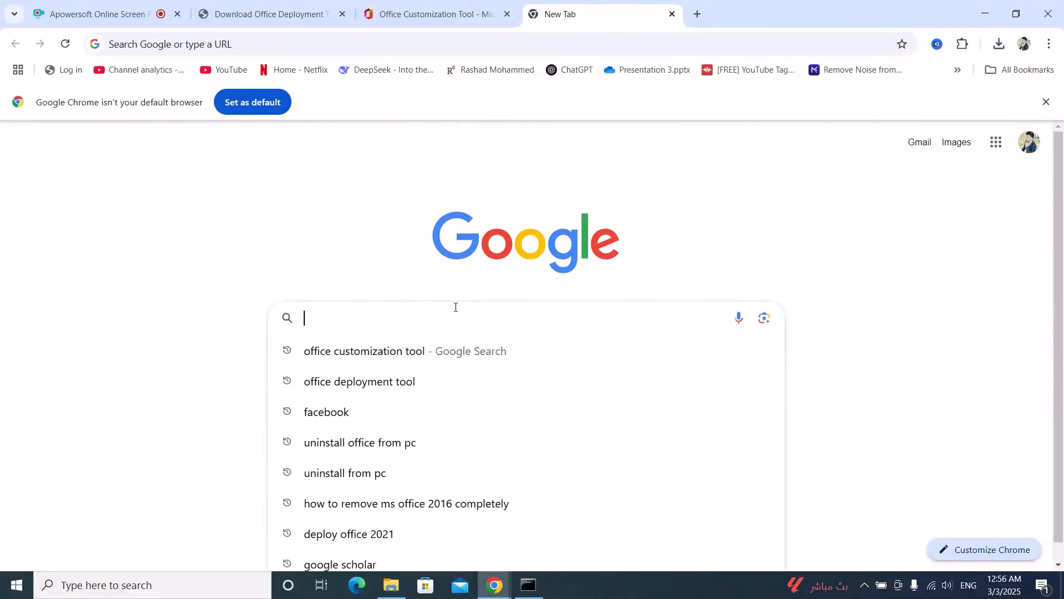
pyautogui.write('de')
pyautogui.press('Right')
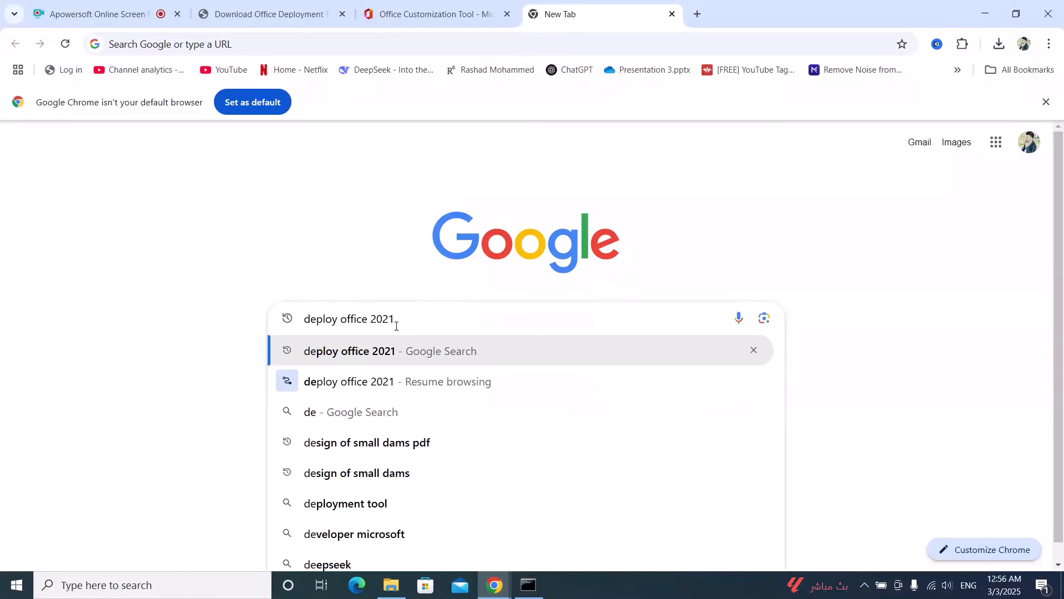
pyautogui.press('Return')
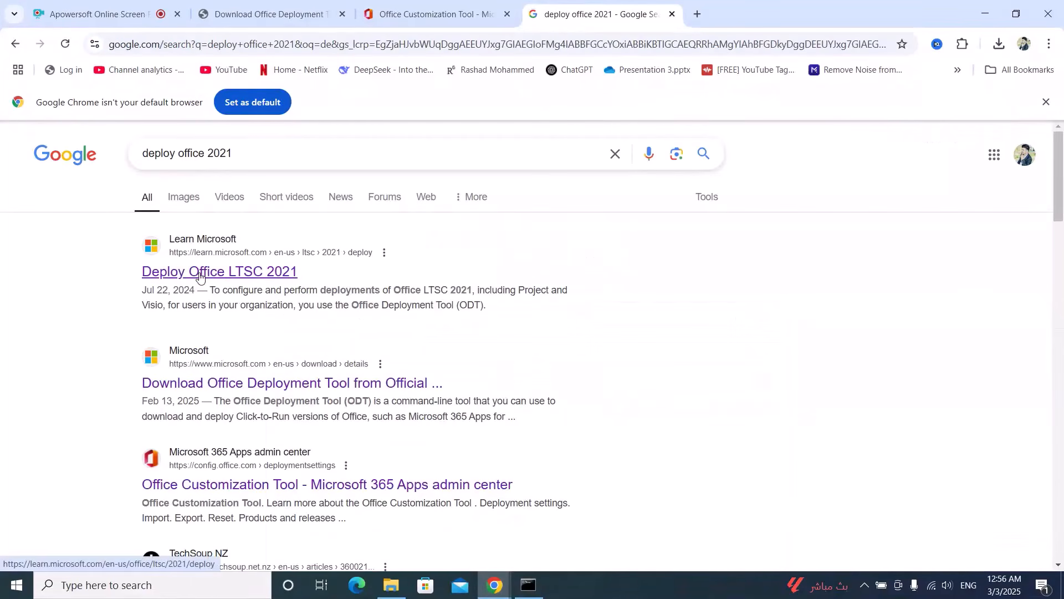
pyautogui.click(200, 272)
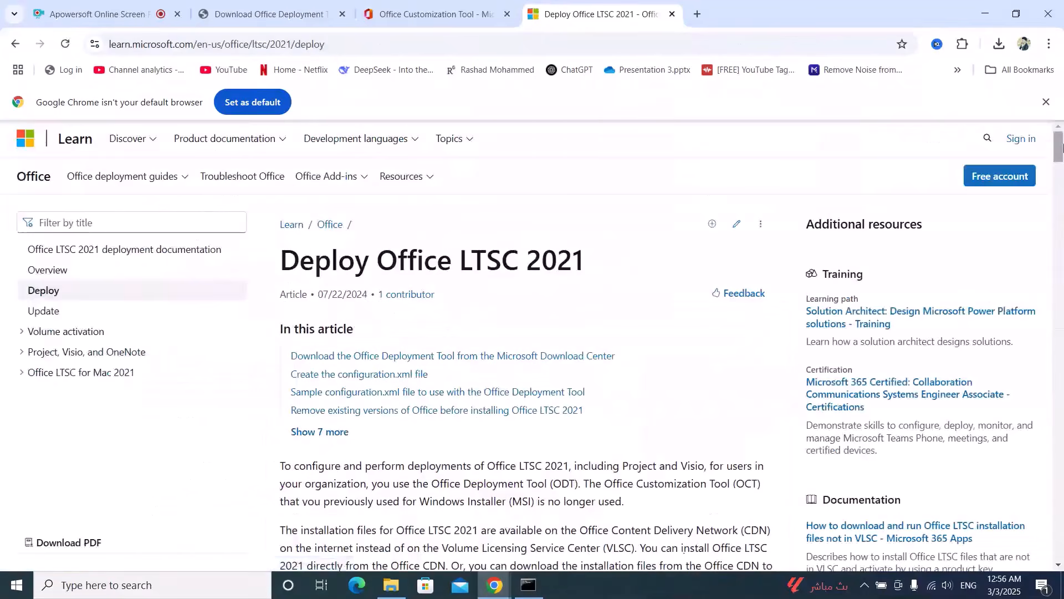
# - Copy the setup /configure configuration.xml command from the article's install section
pyautogui.moveTo(1056, 145); pyautogui.dragTo(1061, 427)
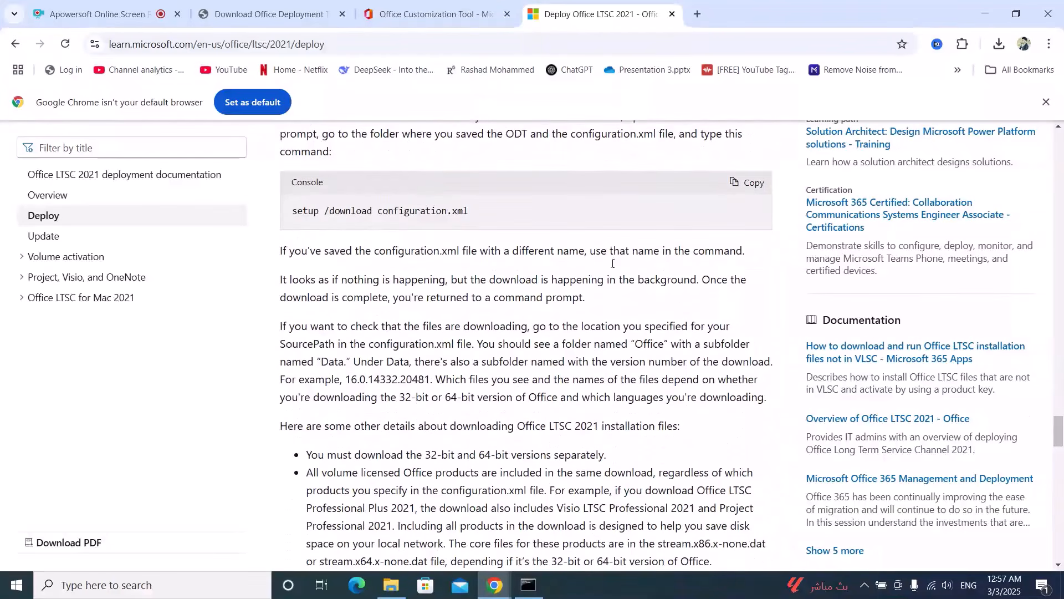
pyautogui.moveTo(1062, 410); pyautogui.dragTo(1062, 461)
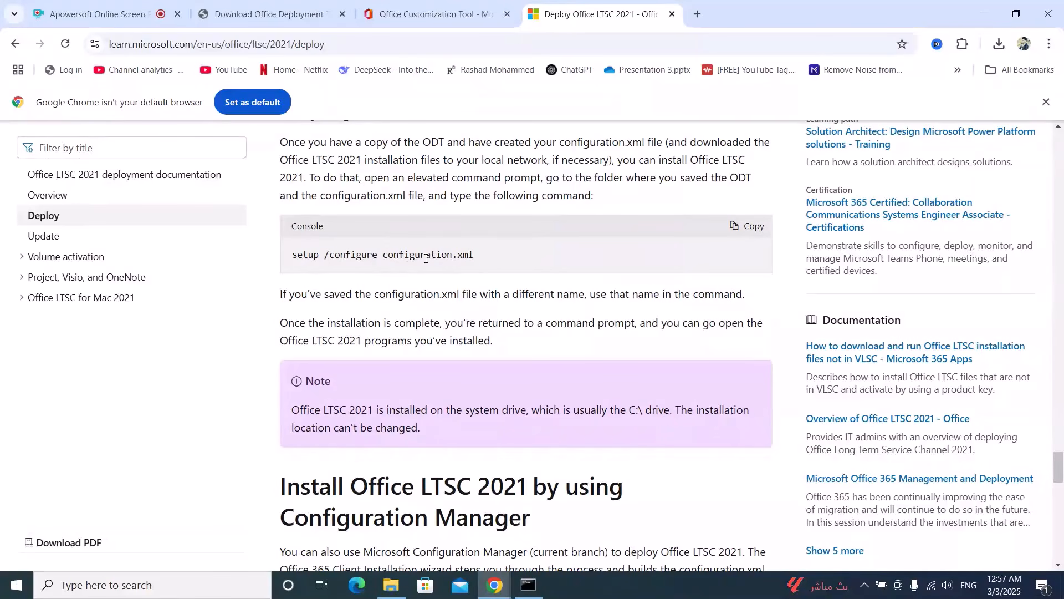
pyautogui.click(759, 230)
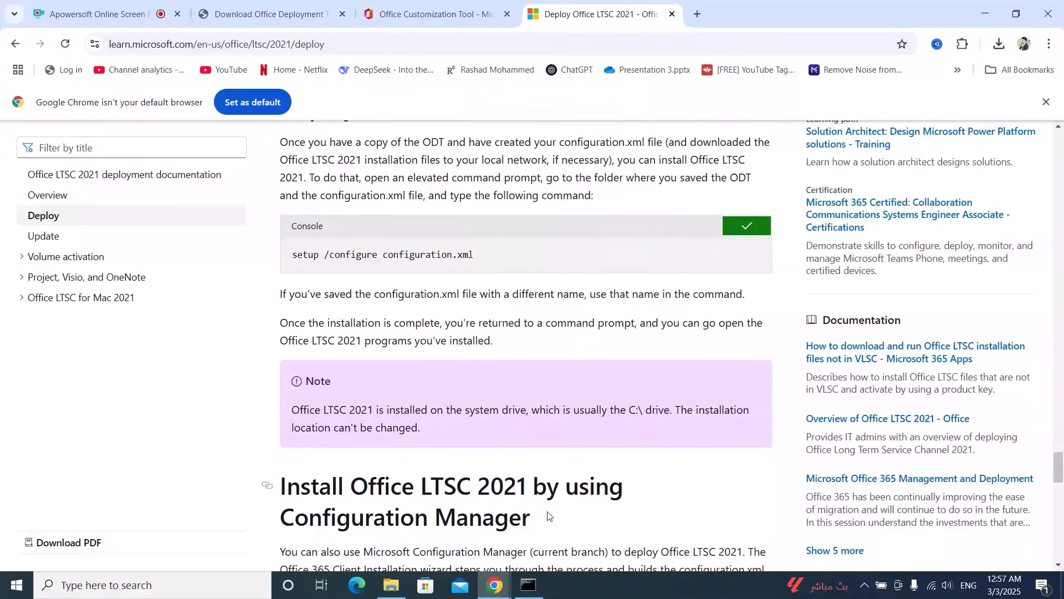
# - Run setup /configure configuration.xml in the Command Prompt to install Office
pyautogui.click(528, 584)
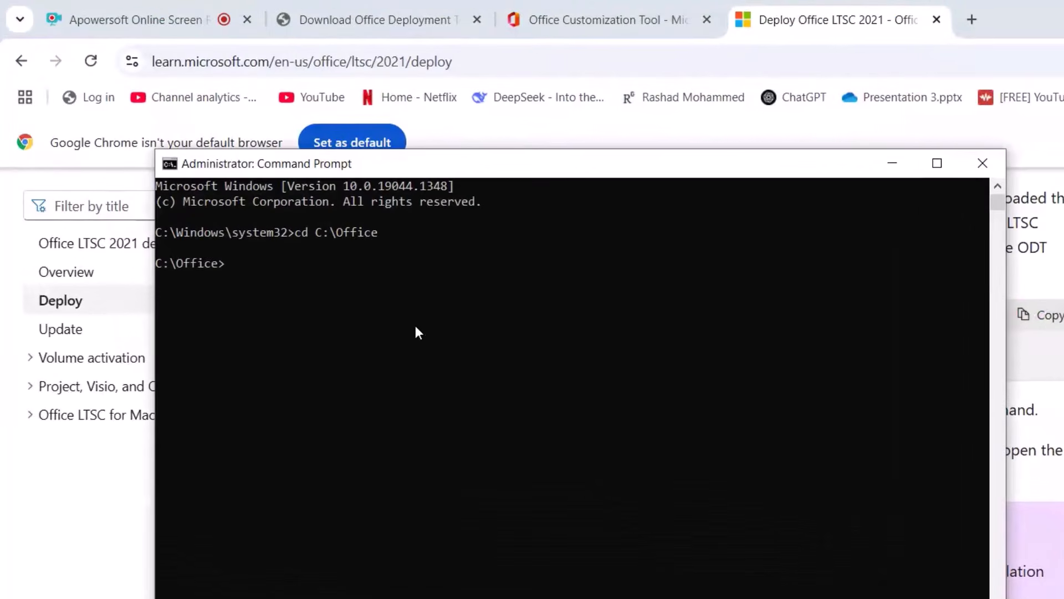
pyautogui.hotkey('ctrl', 'v')
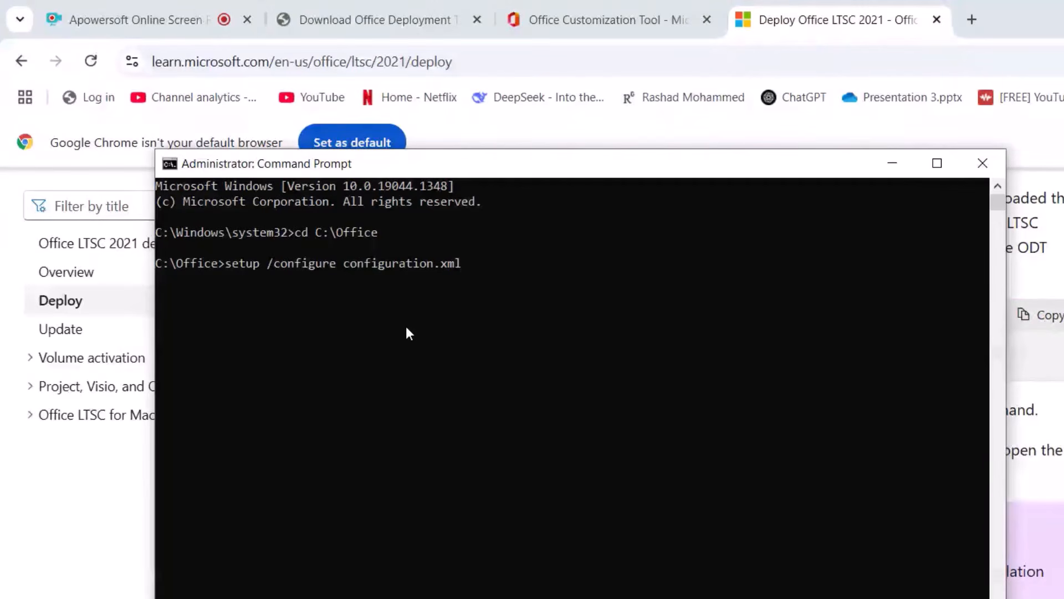
pyautogui.press('Return')
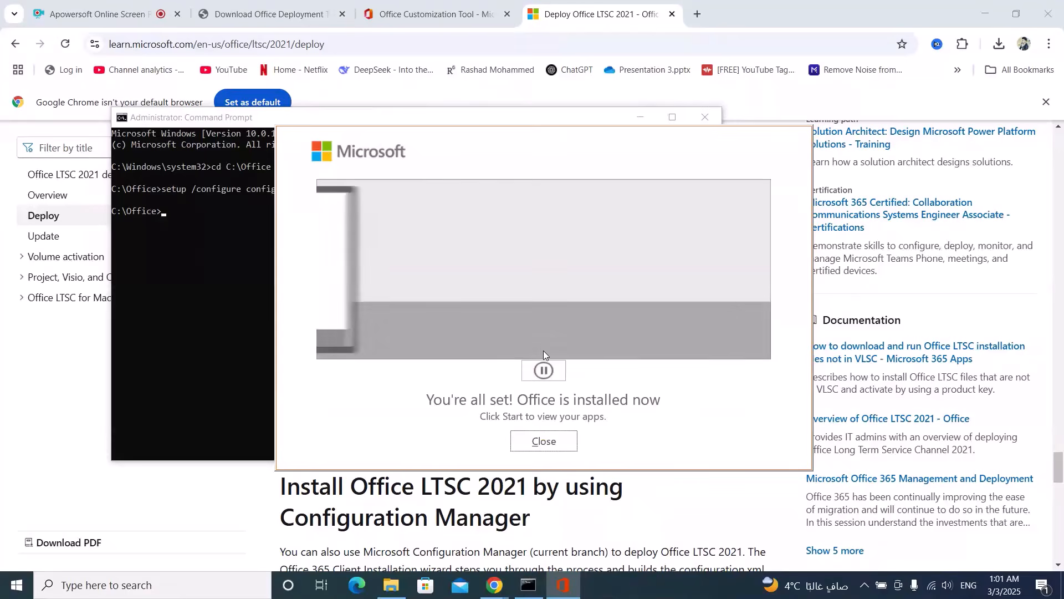
# - Close the finished Office installer and the Command Prompt, and minimize the browser
pyautogui.click(545, 443)
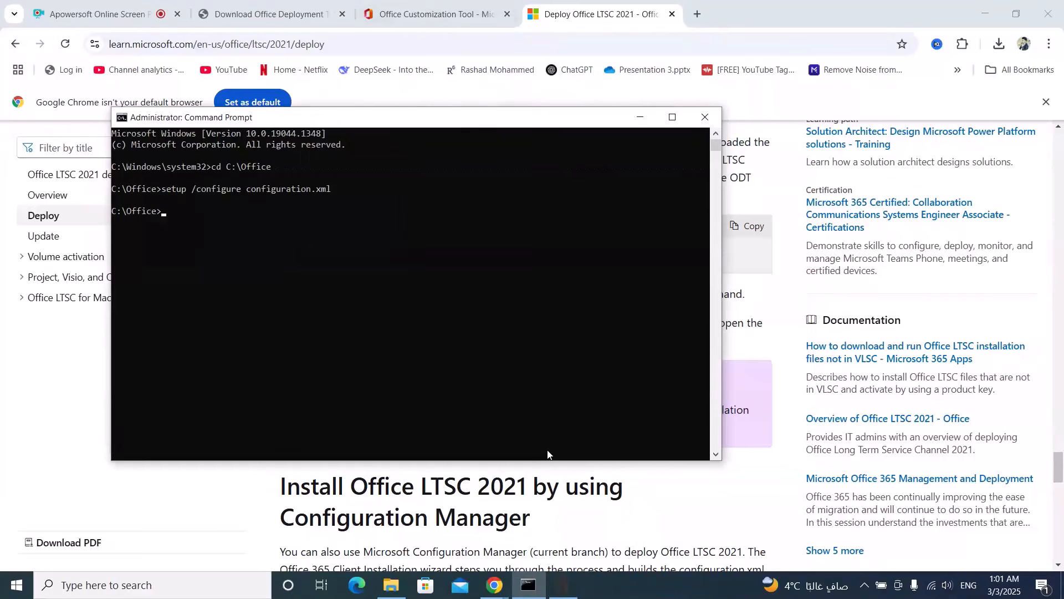
pyautogui.click(707, 118)
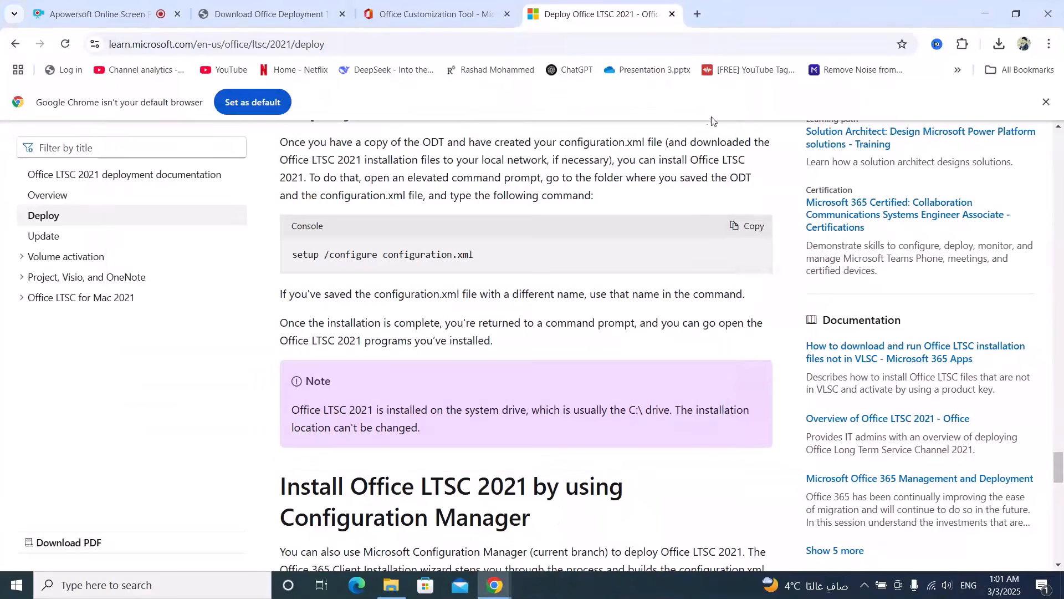
pyautogui.click(984, 14)
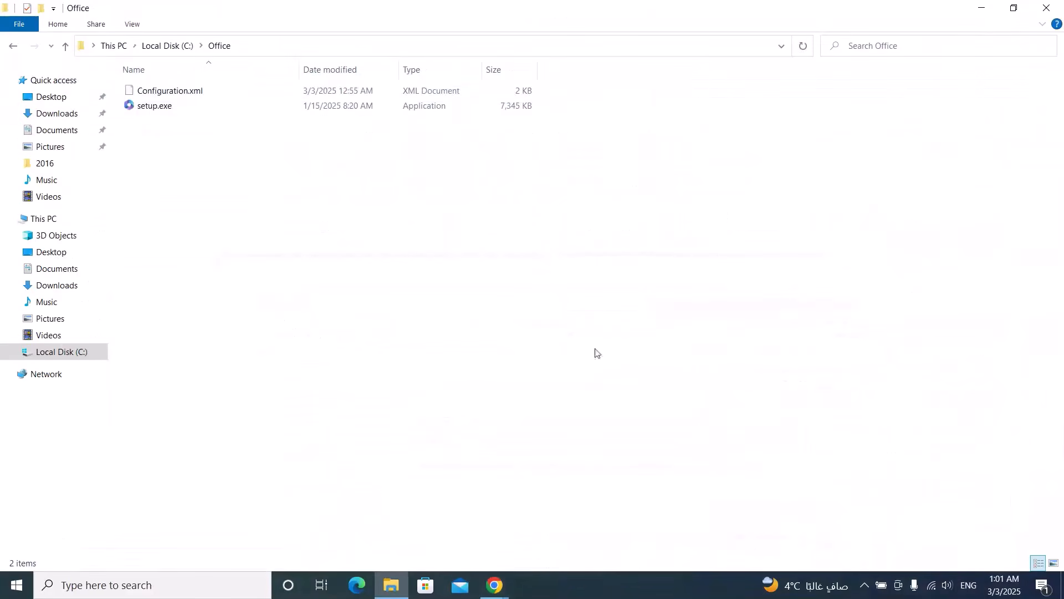
# - Minimize the Office folder window and launch Word through the taskbar search
pyautogui.click(981, 10)
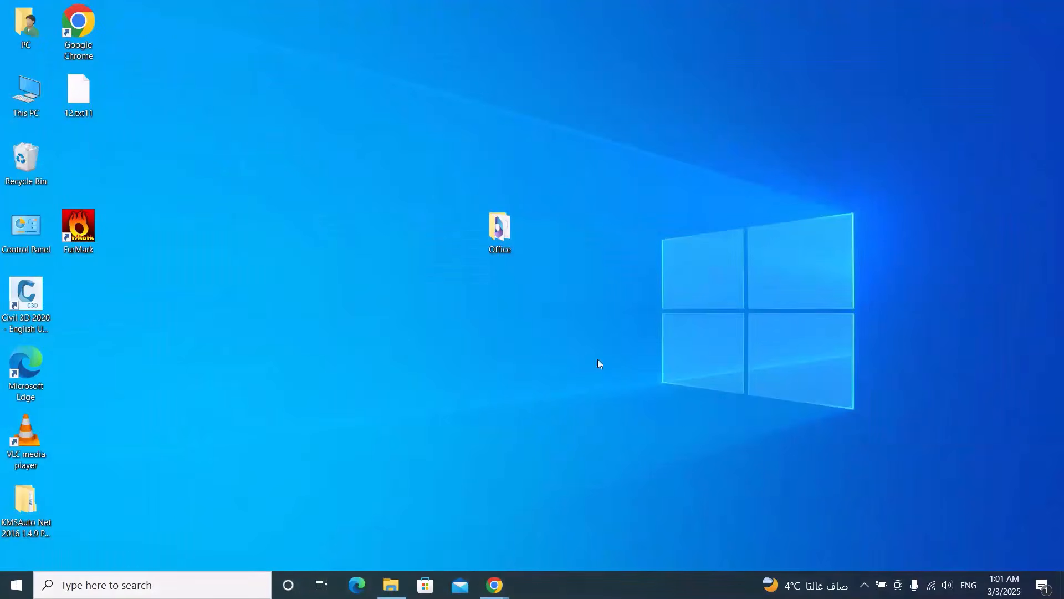
pyautogui.click(115, 589)
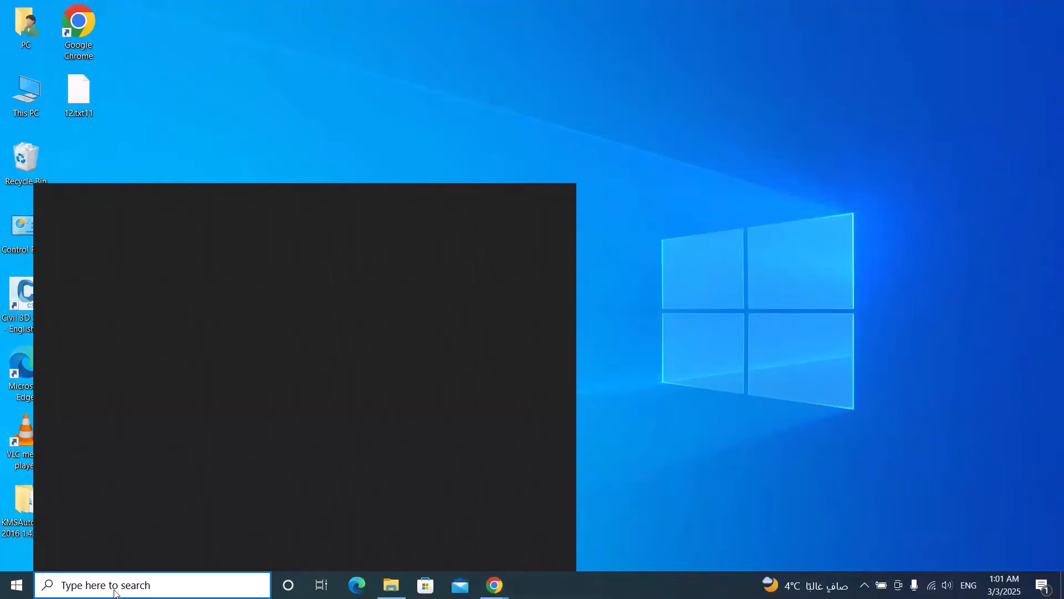
pyautogui.write('w')
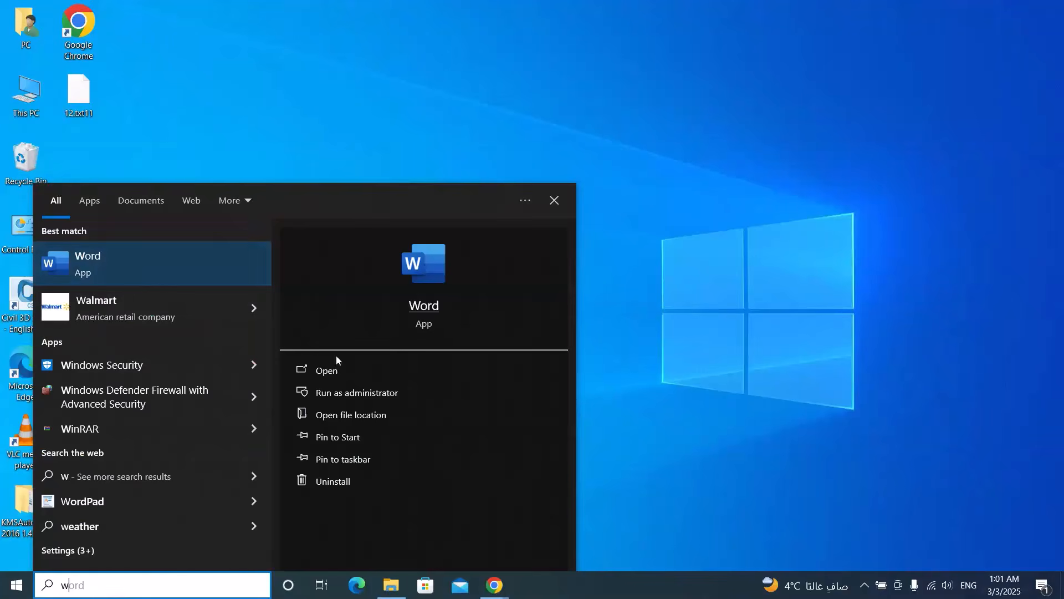
pyautogui.click(331, 372)
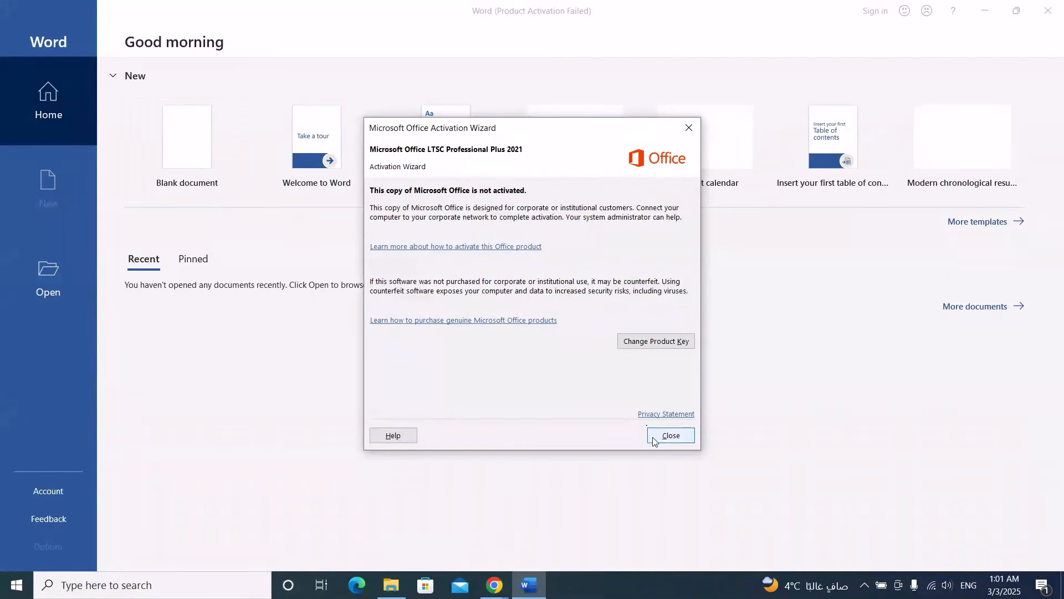
# - Dismiss the activation wizard, accept the license agreement, close the privacy notice, and open a blank document
pyautogui.click(670, 435)
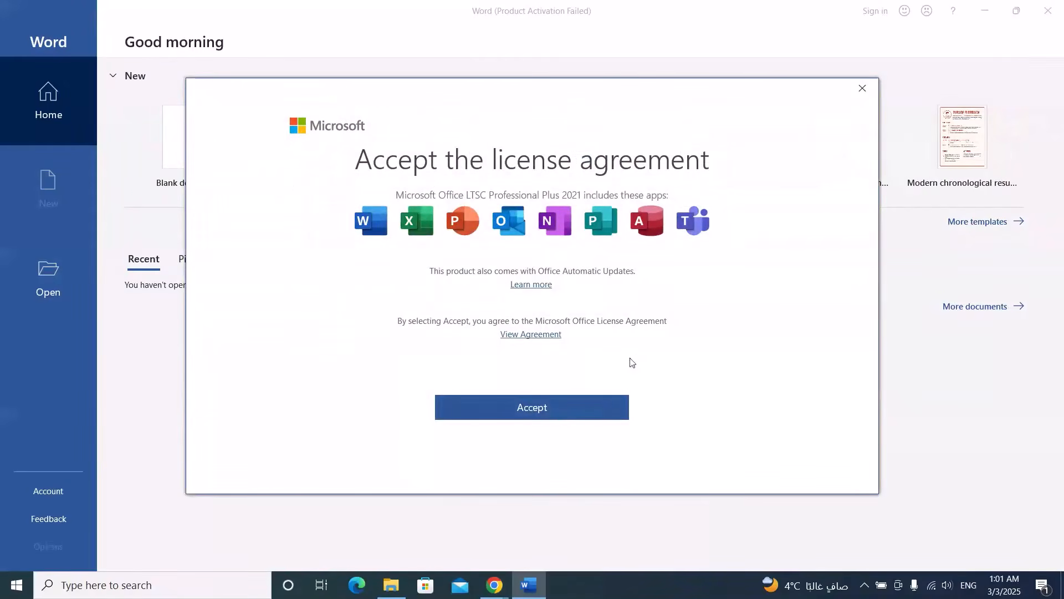
pyautogui.click(551, 423)
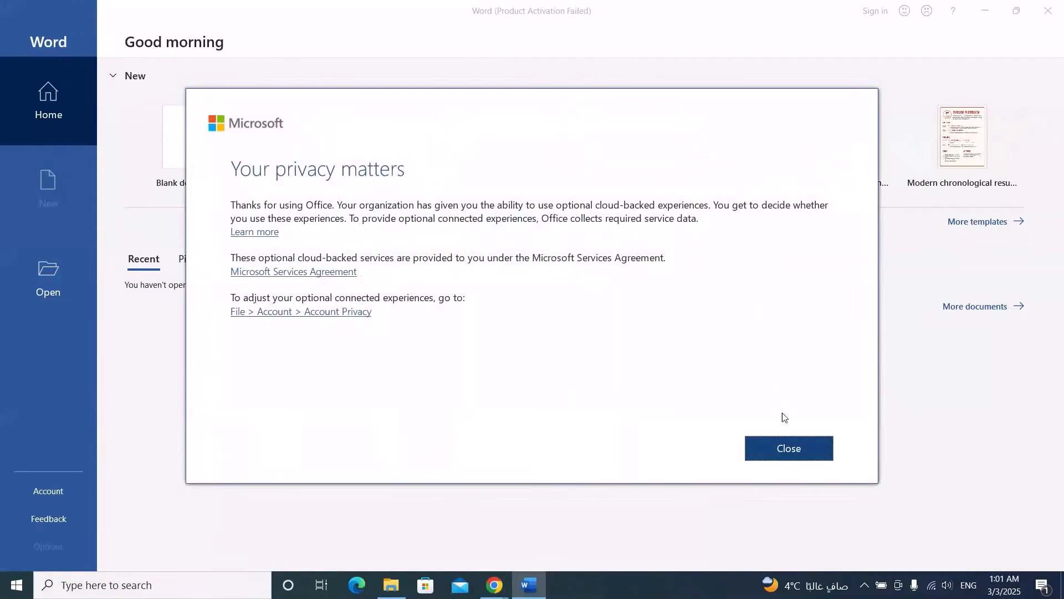
pyautogui.click(781, 455)
pyautogui.click(197, 158)
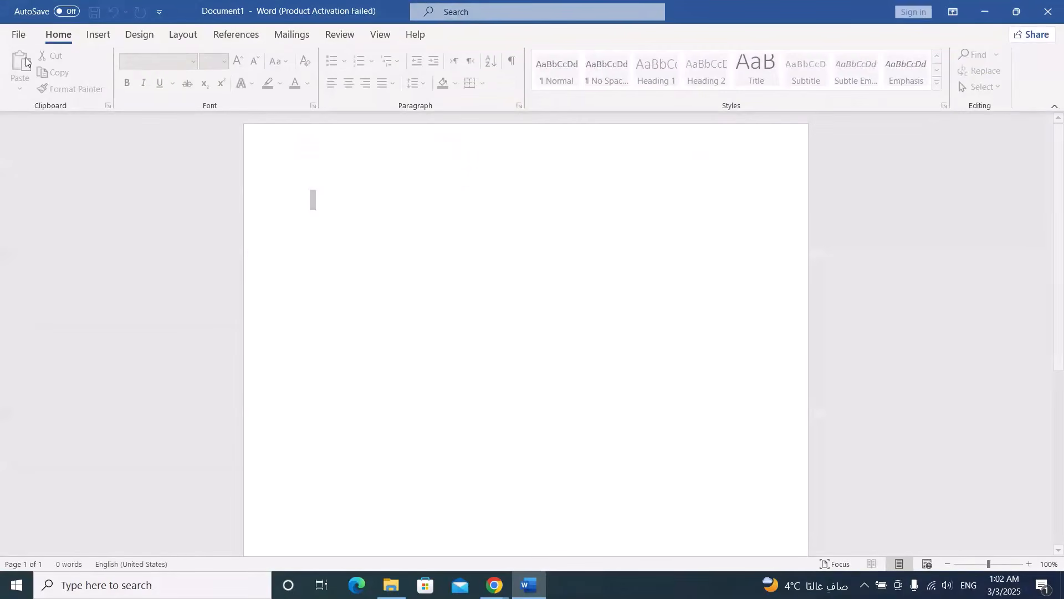
# - Check the Office product information on the Account page, opening and closing the product key dialog
pyautogui.click(19, 34)
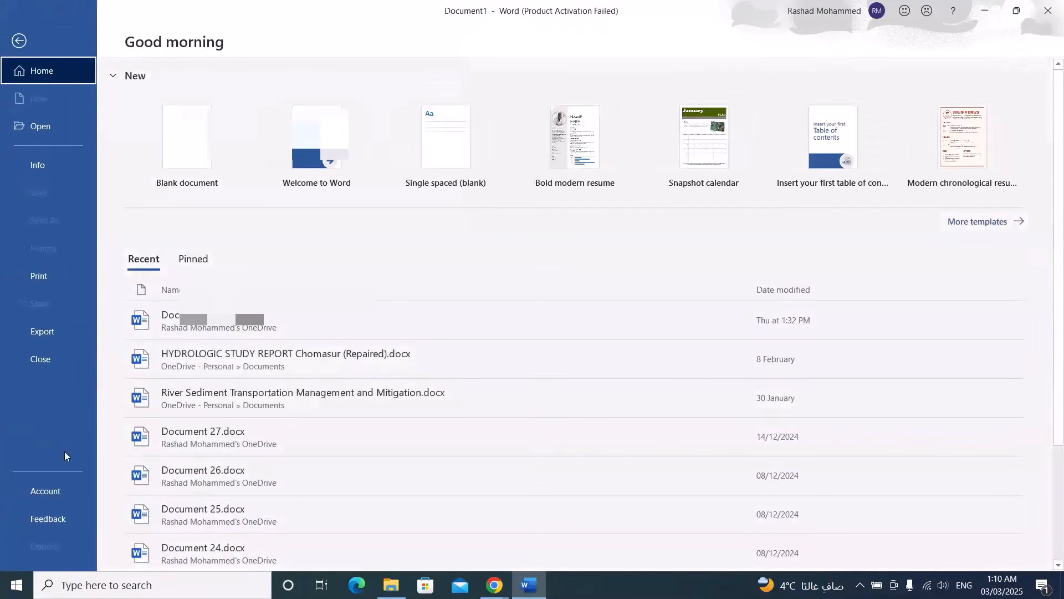
pyautogui.click(63, 490)
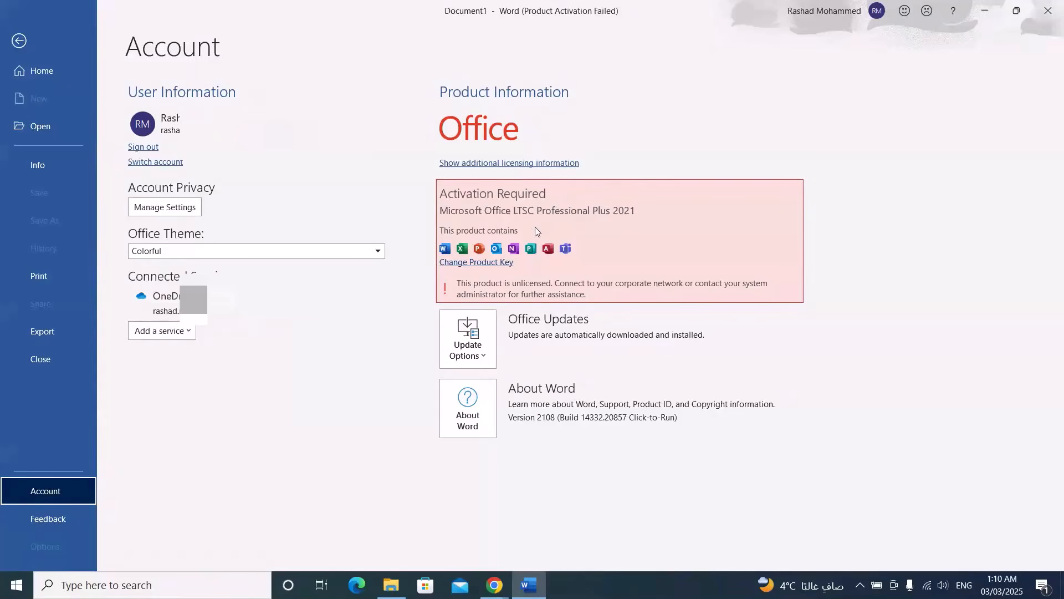
pyautogui.click(478, 264)
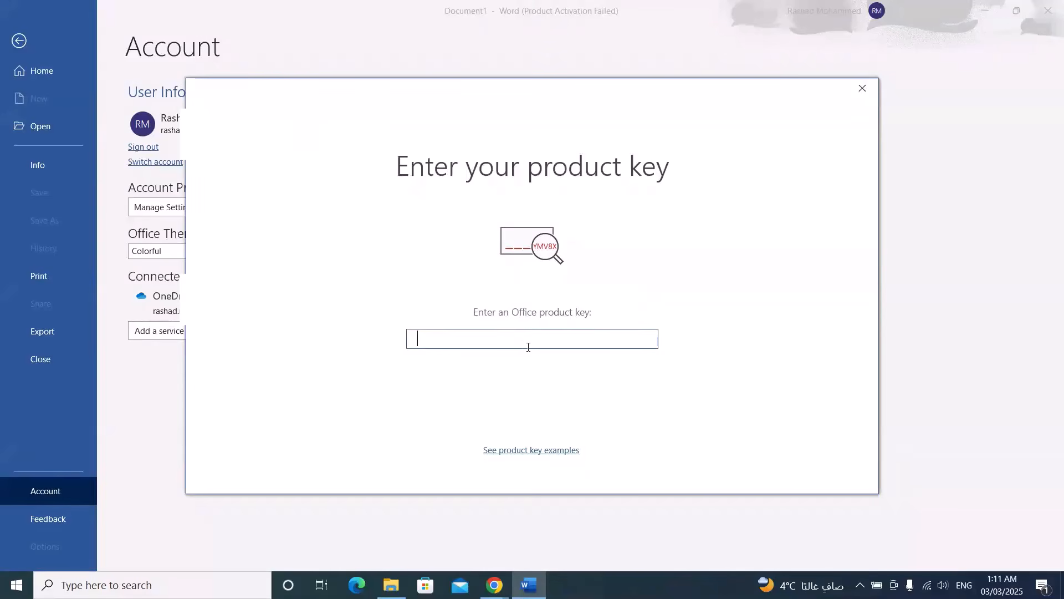
pyautogui.click(864, 89)
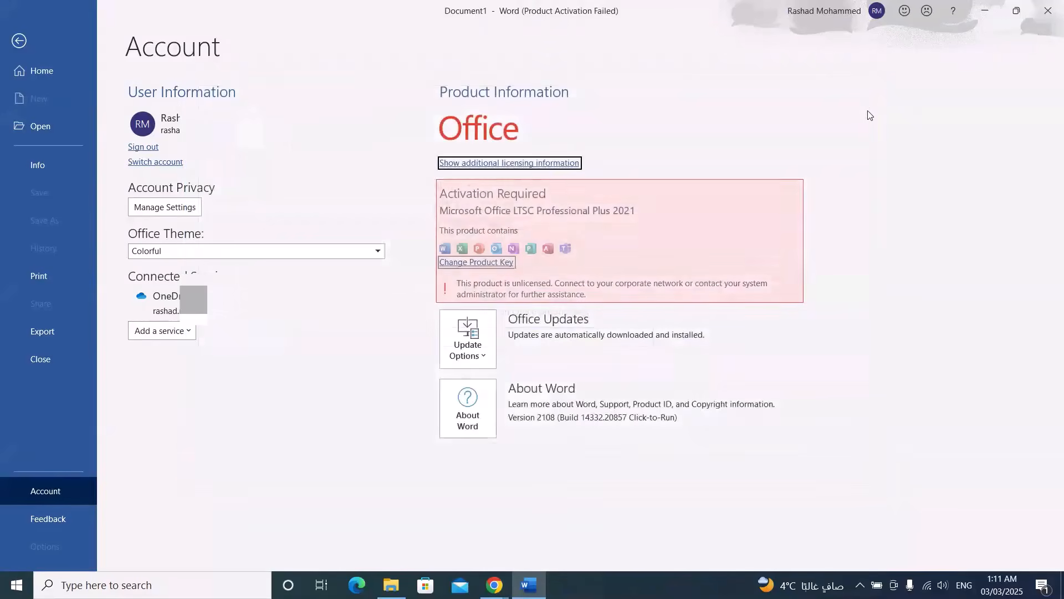